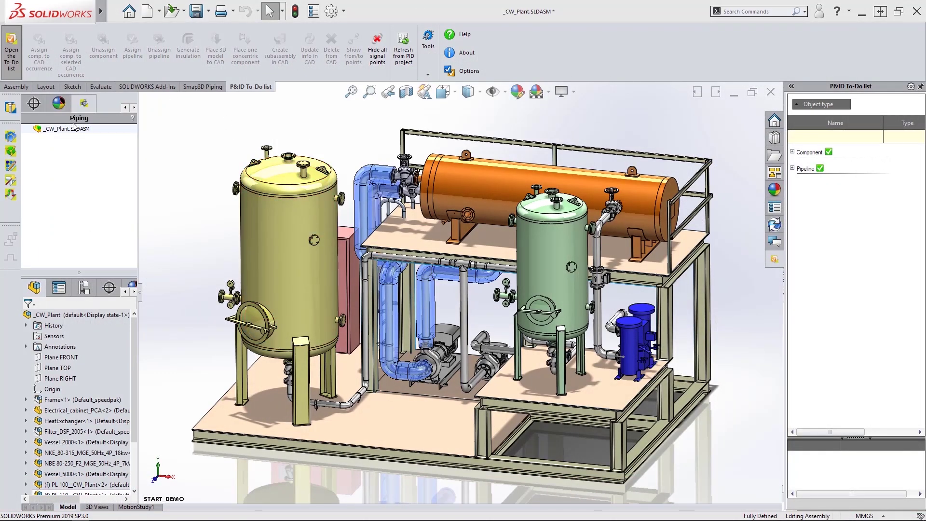
Toggle between the Smap3D Piping and P&ID To-Do list tabs, then expand the Pipeline group.
{"action": "left_click", "coordinate": [203, 87]}
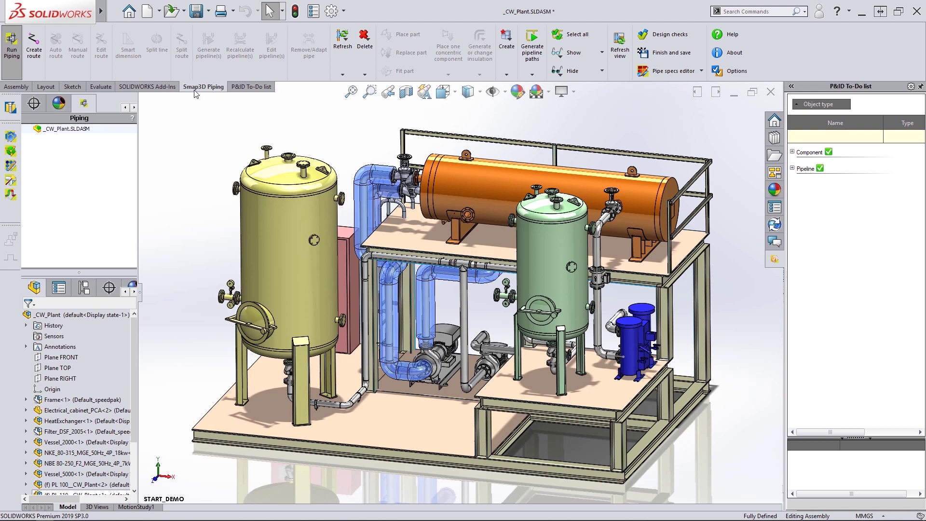
{"action": "left_click", "coordinate": [241, 89]}
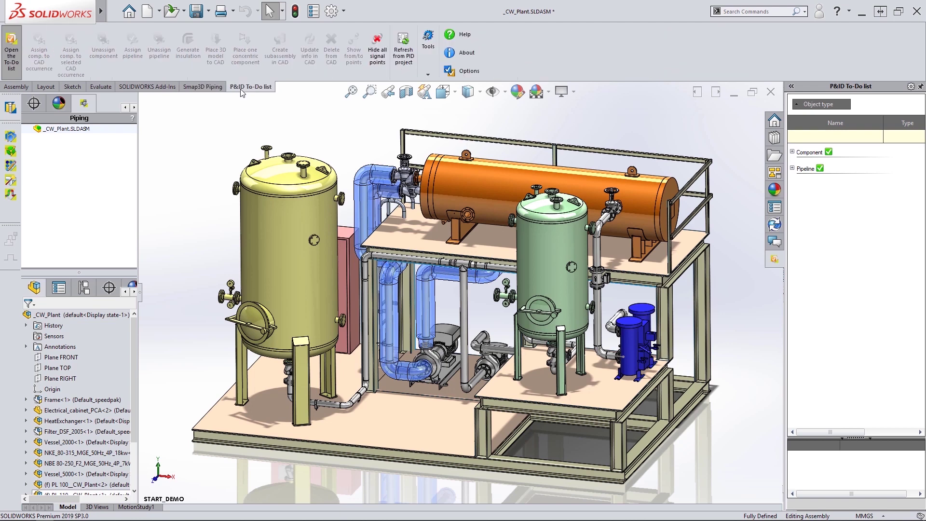
{"action": "left_click", "coordinate": [213, 90]}
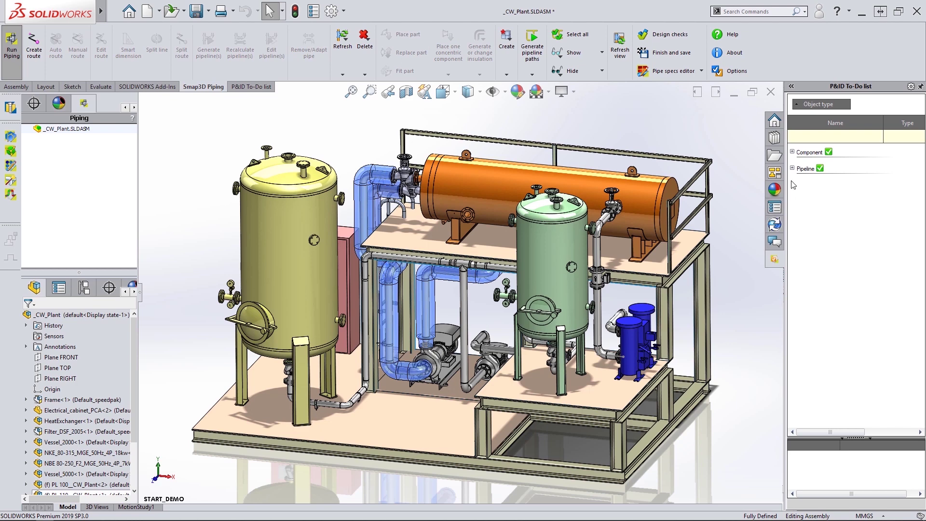
{"action": "left_click", "coordinate": [793, 153]}
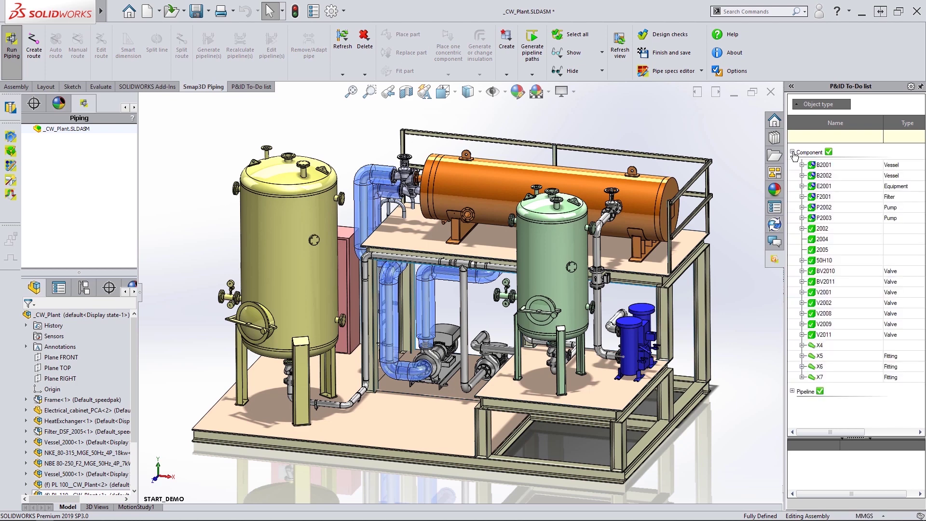
{"action": "left_click", "coordinate": [792, 152]}
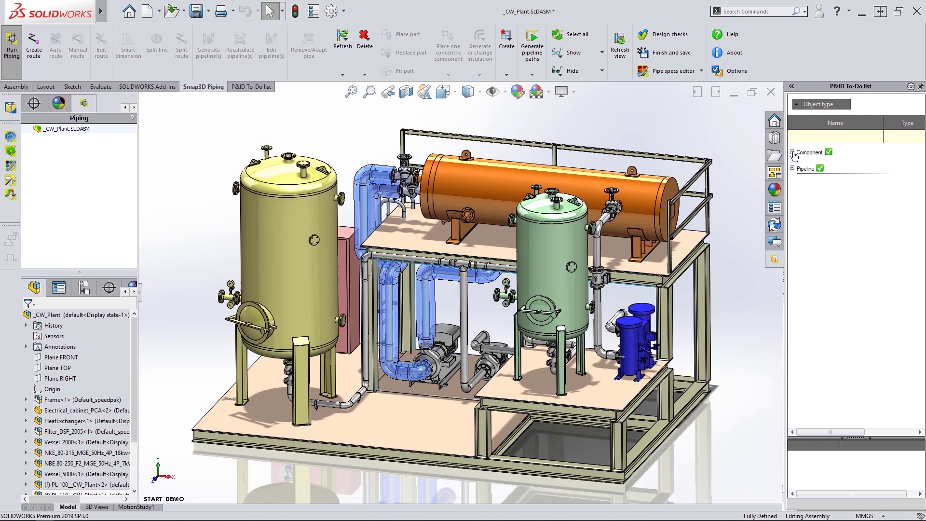
{"action": "left_click", "coordinate": [792, 169]}
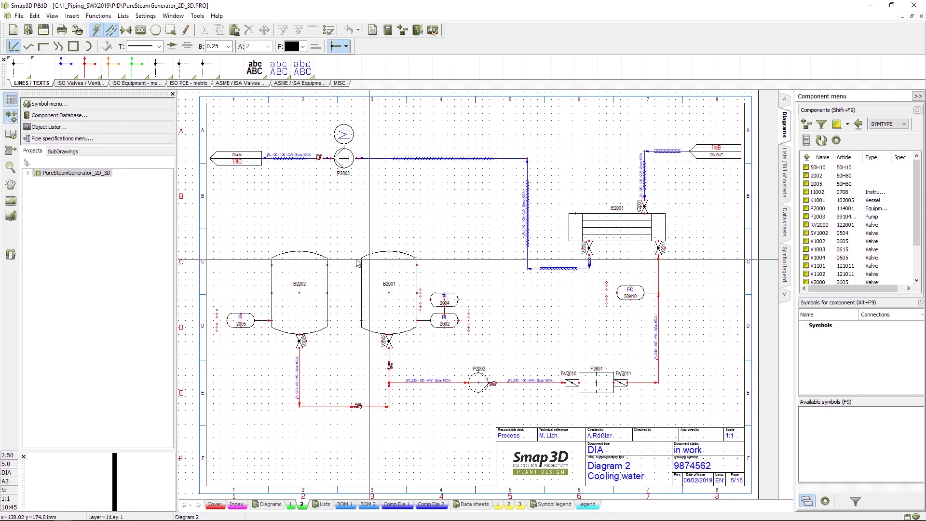
{"action": "double_click", "coordinate": [237, 163]}
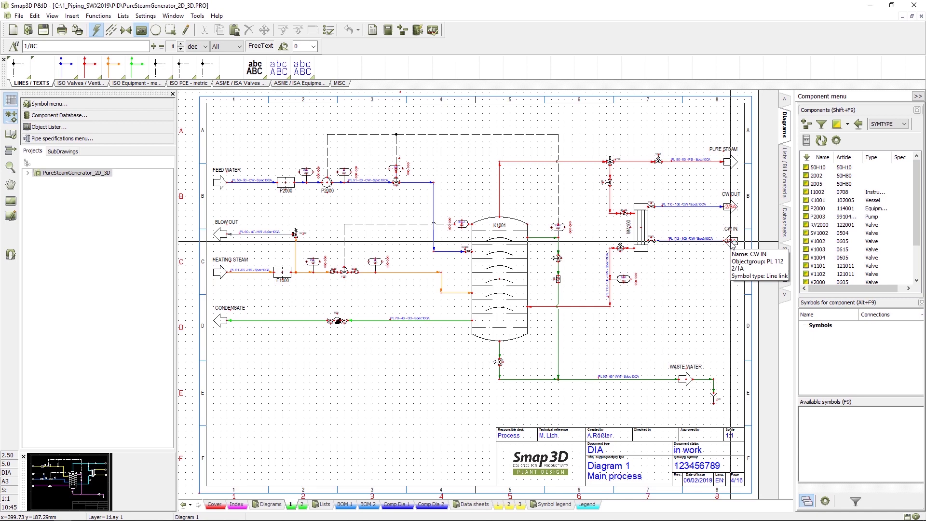
{"action": "double_click", "coordinate": [727, 241]}
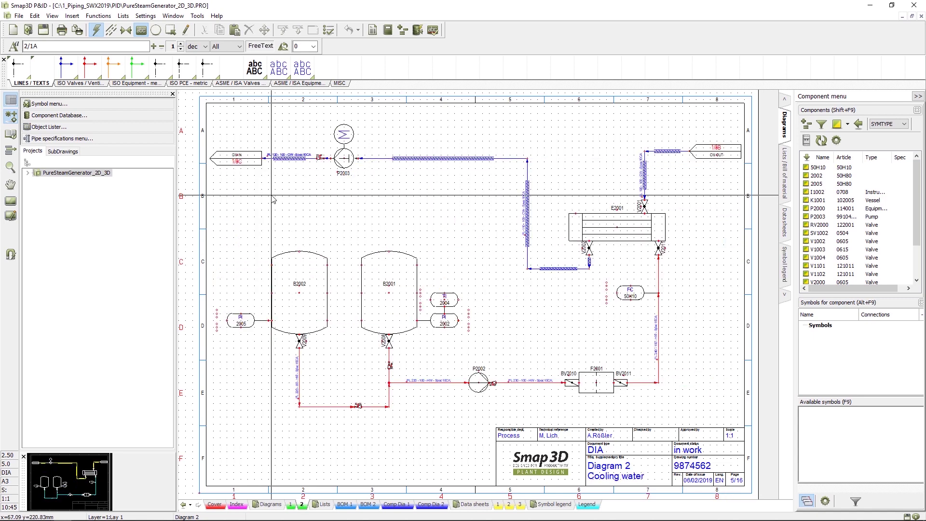
{"action": "left_click", "coordinate": [293, 253]}
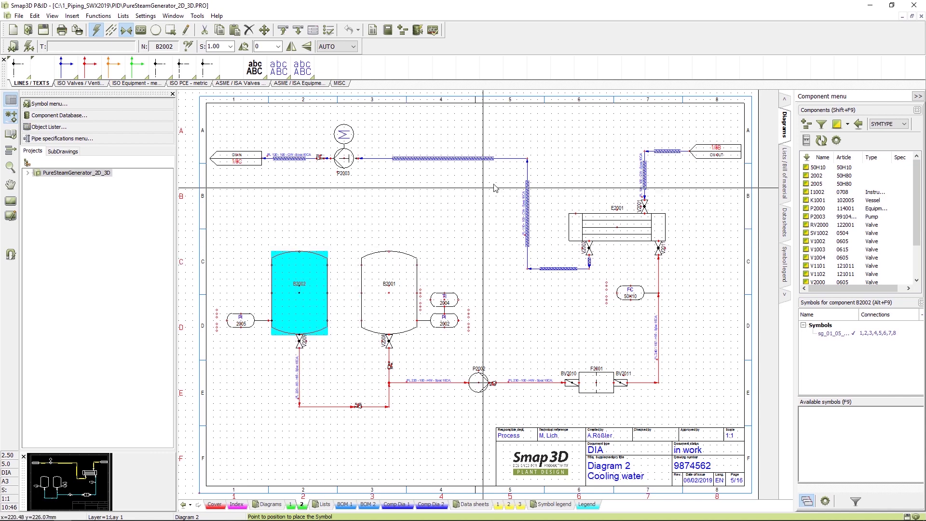
{"action": "double_click", "coordinate": [528, 173]}
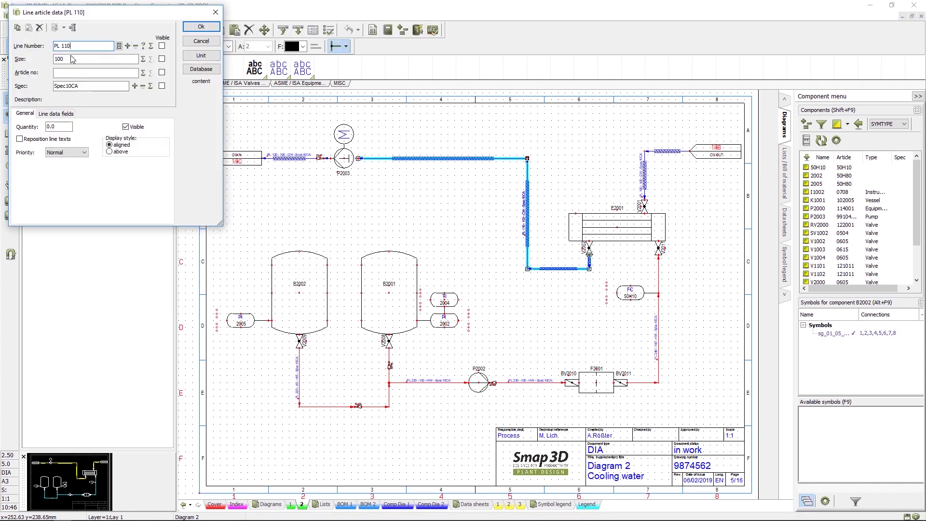
{"action": "left_click", "coordinate": [215, 28]}
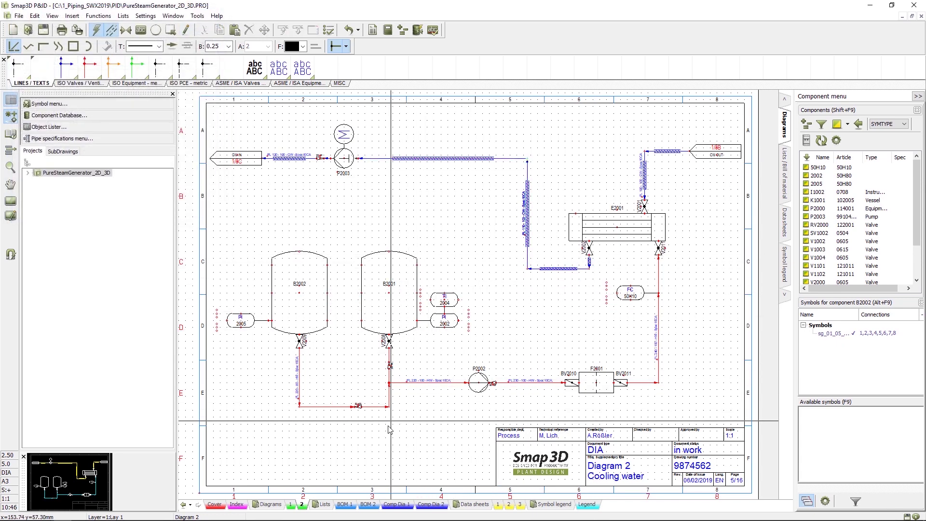
Review the BoM 1, BoM 2, Comp Dia 1 and Comp Dia 2 sheets.
{"action": "left_click", "coordinate": [343, 506]}
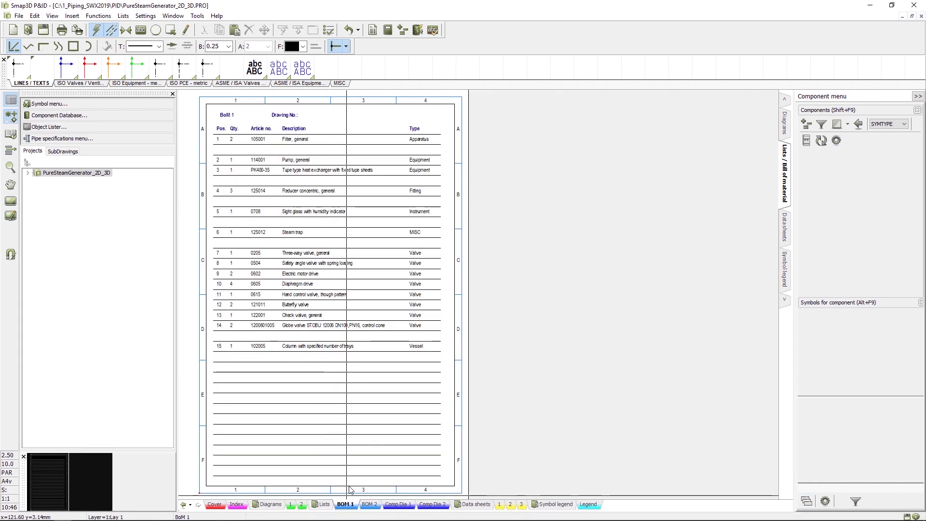
{"action": "left_click", "coordinate": [370, 505]}
{"action": "left_click", "coordinate": [399, 505]}
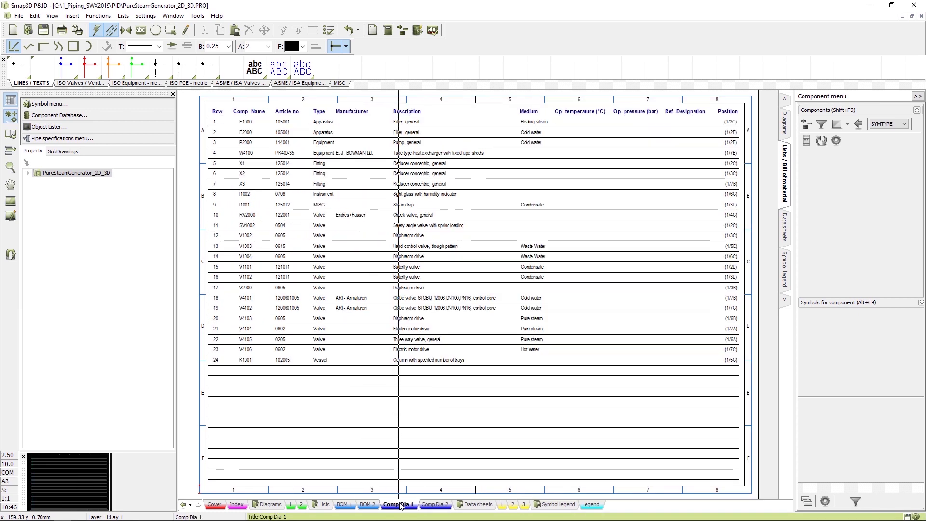
{"action": "left_click", "coordinate": [440, 505]}
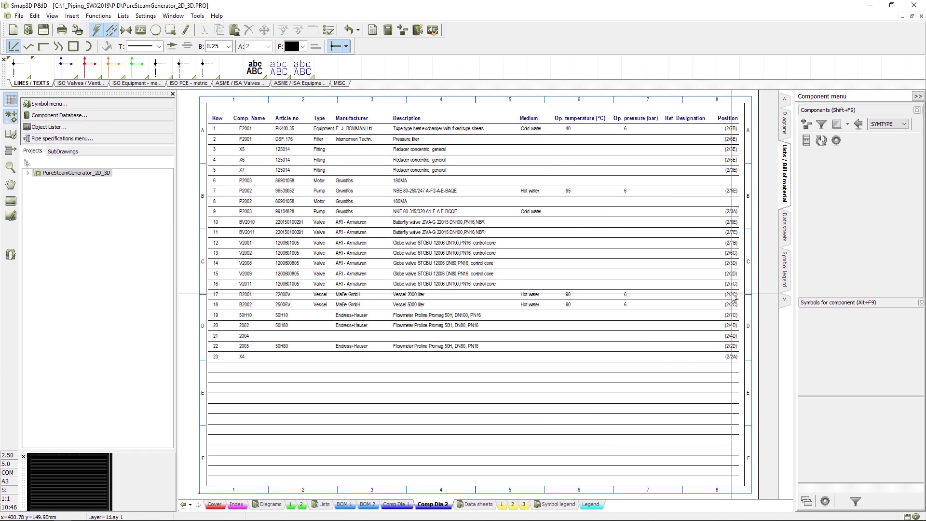
Jump to vessel B2001, browse data sheets 1–3 including K1001, then the symbol legend.
{"action": "double_click", "coordinate": [391, 295]}
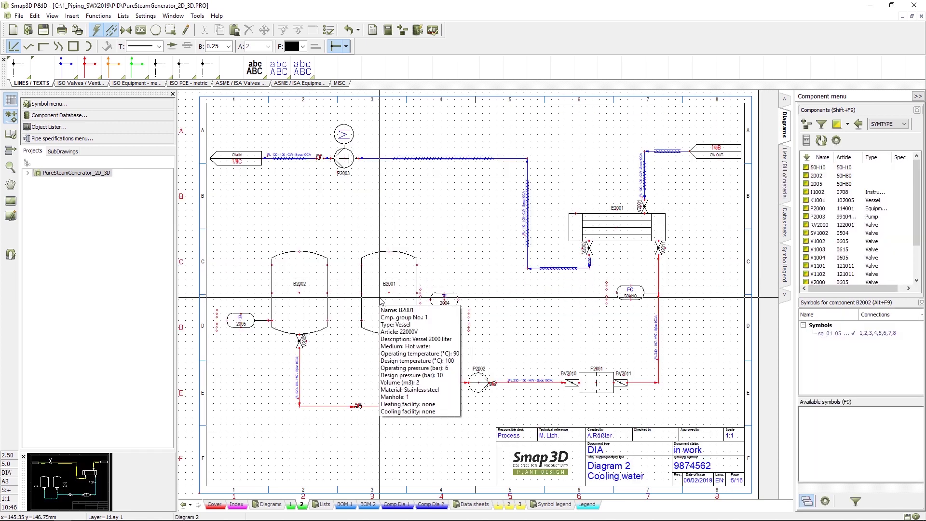
{"action": "left_click", "coordinate": [499, 504]}
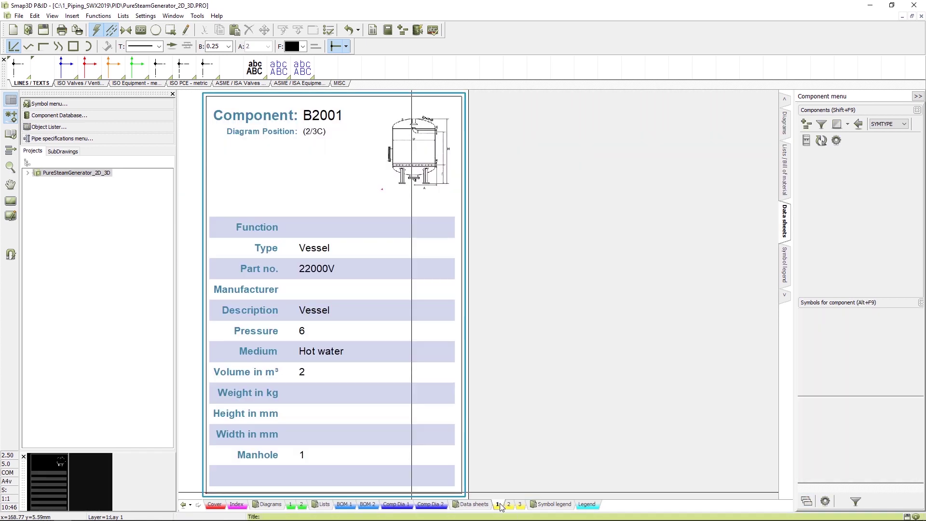
{"action": "left_click", "coordinate": [509, 505]}
{"action": "left_click", "coordinate": [520, 505]}
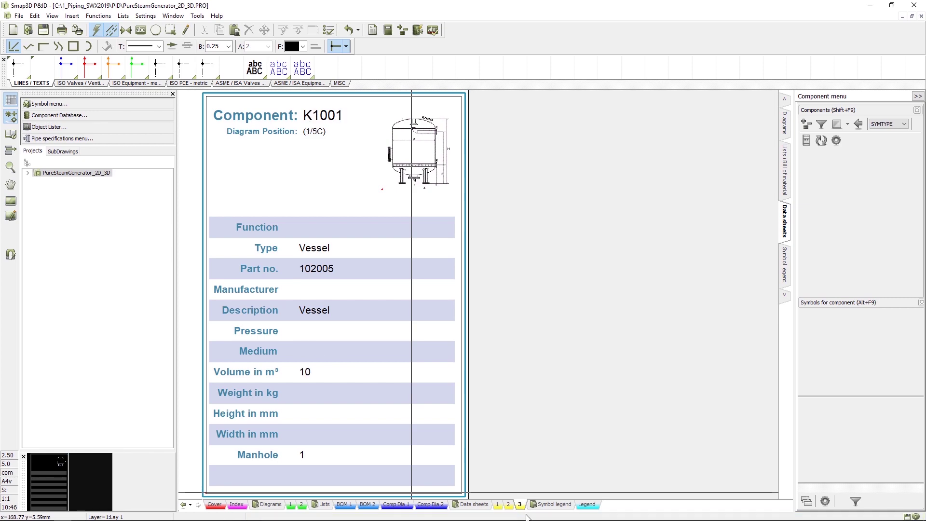
{"action": "left_click", "coordinate": [555, 505]}
{"action": "left_click", "coordinate": [587, 504]}
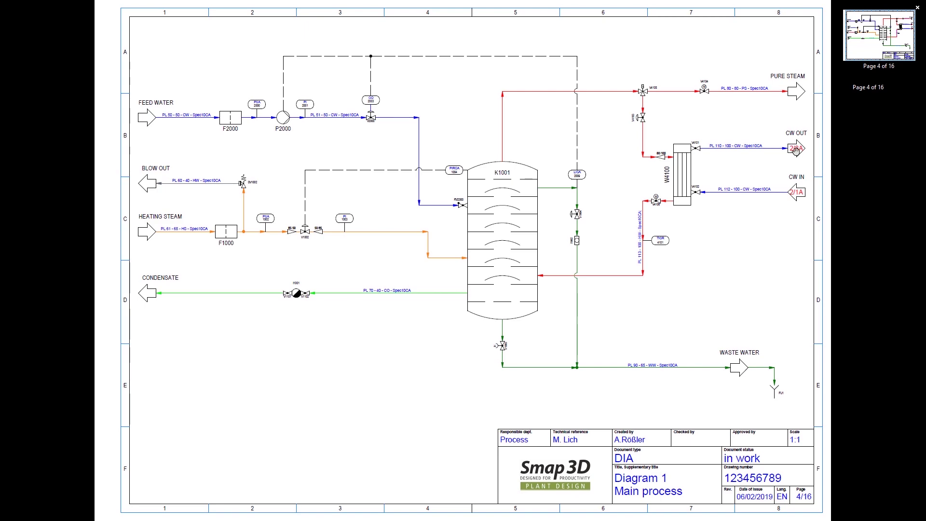
Follow the CW OUT 2/8A and 1/8B links, and show K1001, B2001 and PL 110 data popups.
{"action": "left_click", "coordinate": [797, 150]}
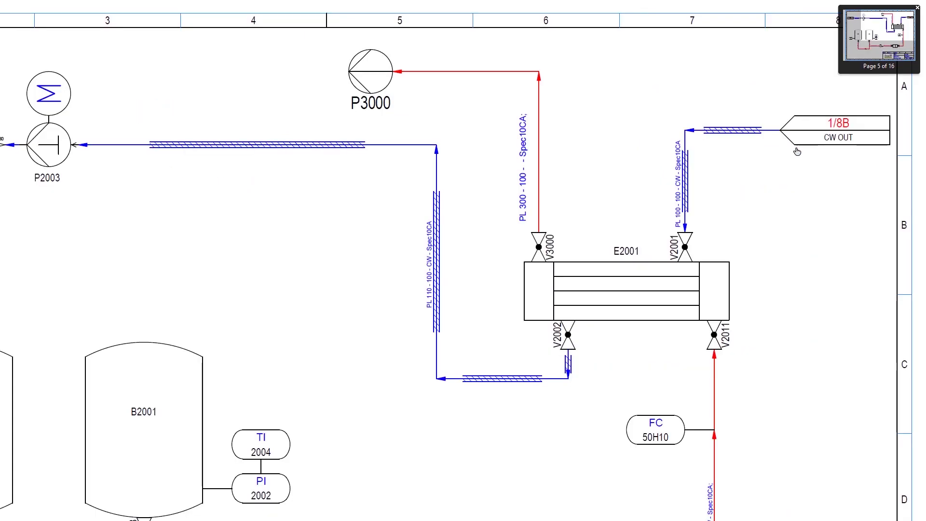
{"action": "left_click", "coordinate": [840, 125]}
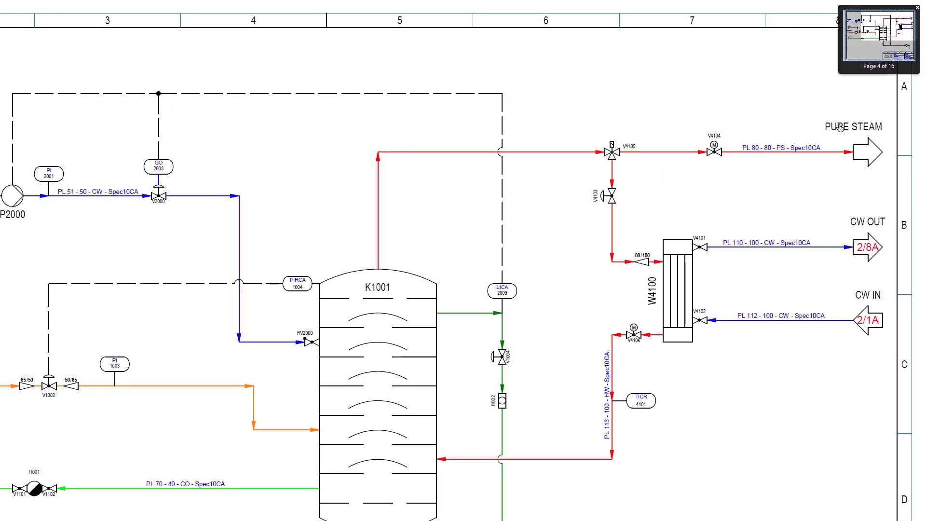
{"action": "left_click", "coordinate": [389, 320]}
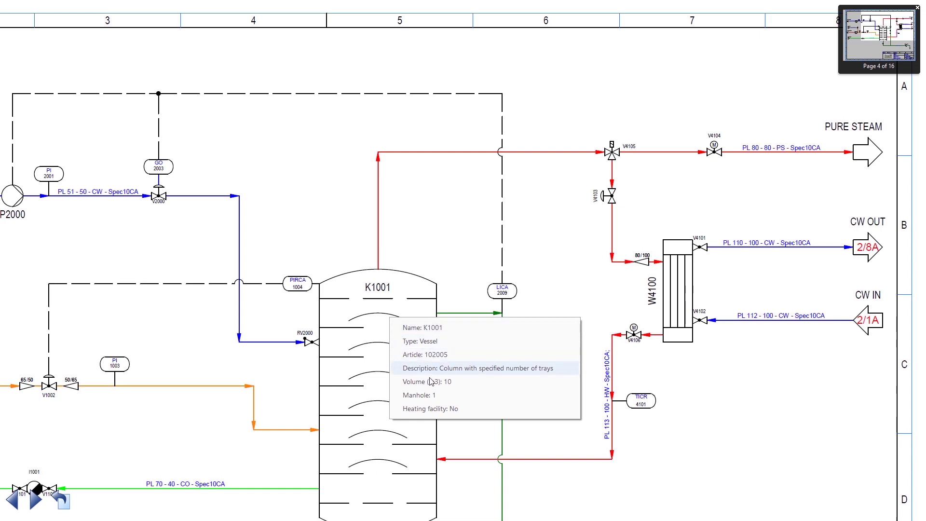
{"action": "left_click", "coordinate": [873, 248]}
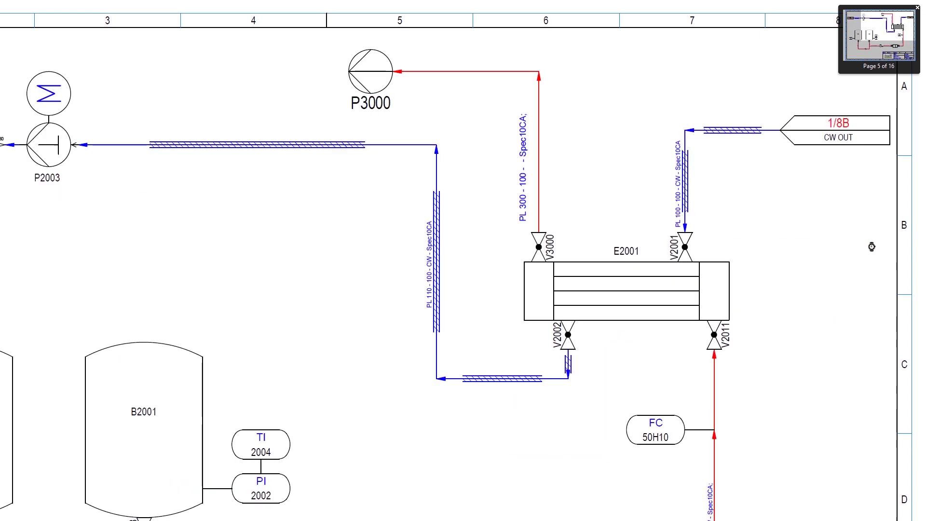
{"action": "left_click", "coordinate": [159, 408]}
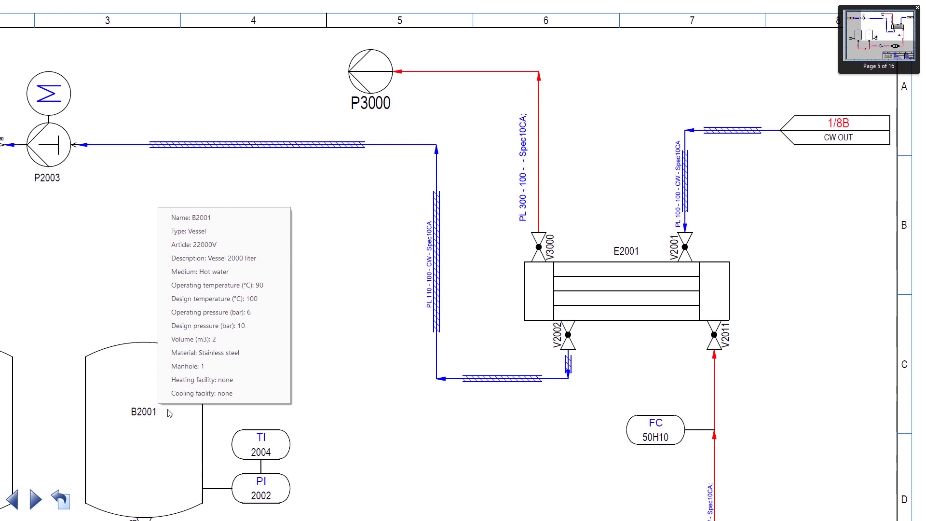
{"action": "left_click", "coordinate": [436, 255]}
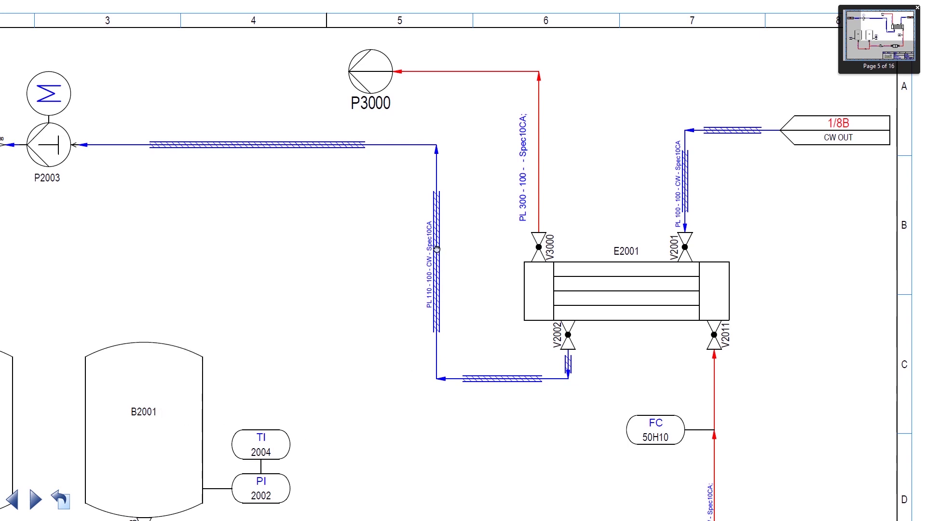
{"action": "left_click", "coordinate": [437, 252]}
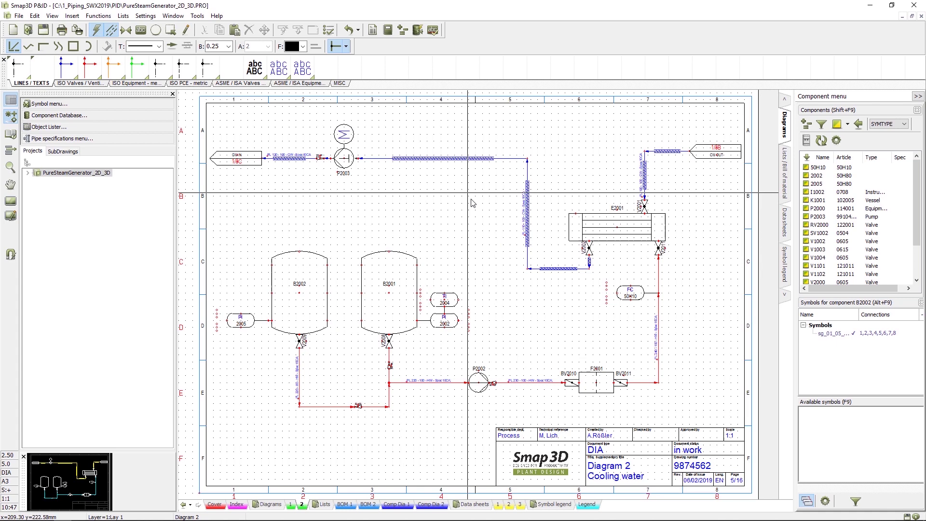
Pick a Grundfos pump from the component database, rotate it 180° and name it P3000.
{"action": "scroll", "coordinate": [485, 136], "scroll_direction": "up", "scroll_amount": 2}
{"action": "scroll", "coordinate": [482, 145], "scroll_direction": "up", "scroll_amount": 1}
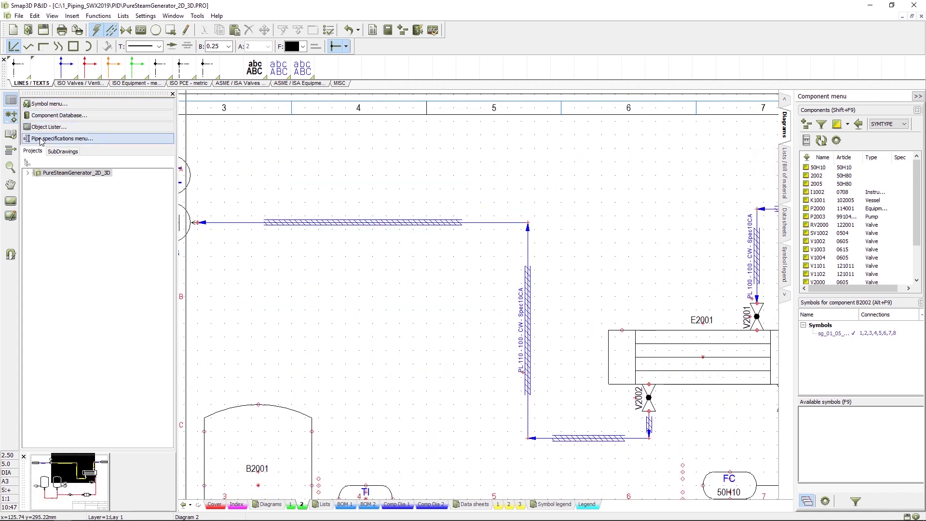
{"action": "left_click", "coordinate": [54, 116]}
{"action": "left_click_drag", "start_coordinate": [151, 68], "coordinate": [224, 68]}
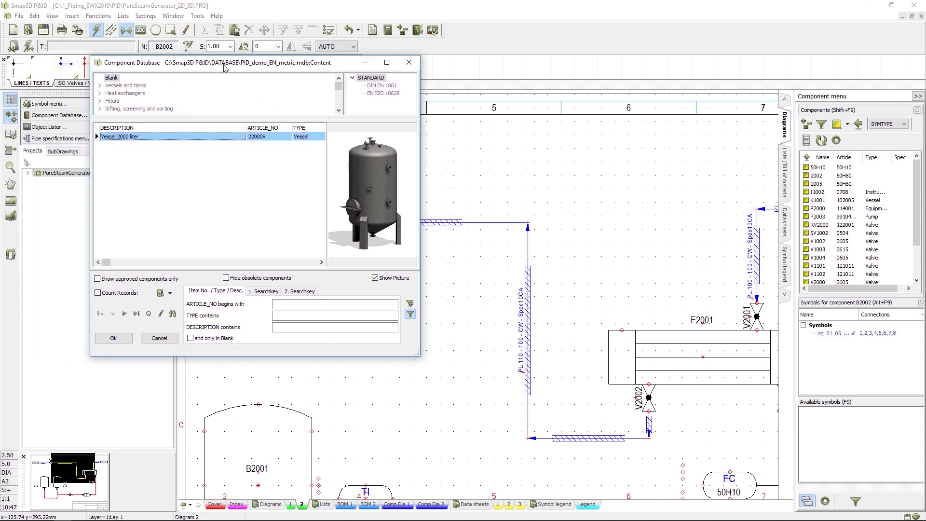
{"action": "left_click", "coordinate": [264, 290]}
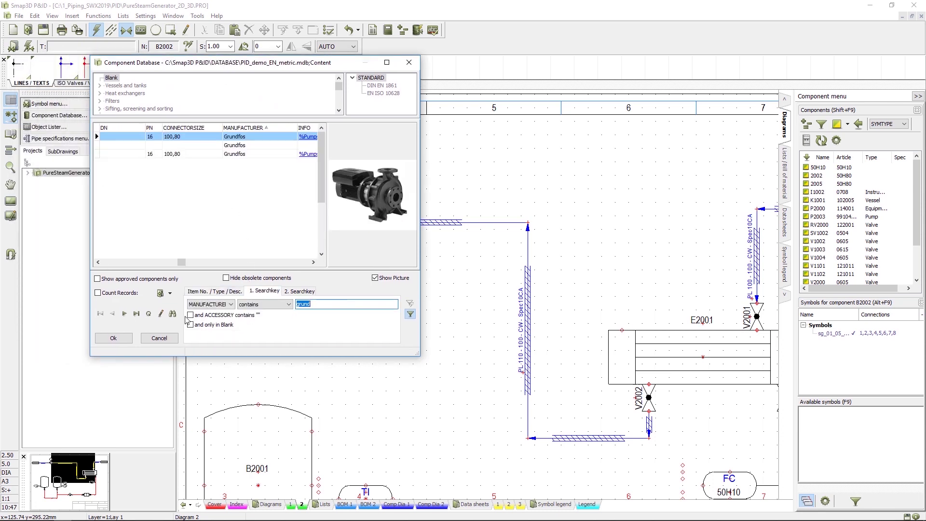
{"action": "left_click", "coordinate": [126, 338]}
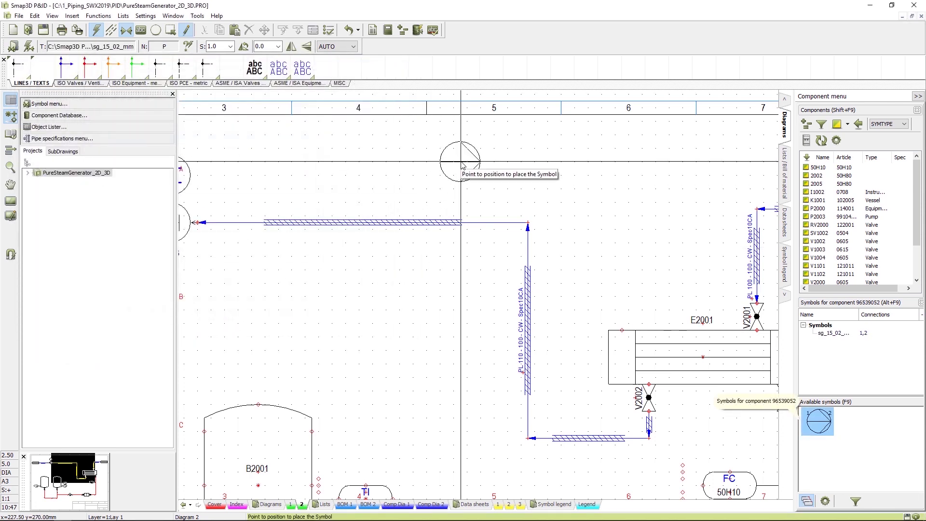
{"action": "key", "text": "space"}
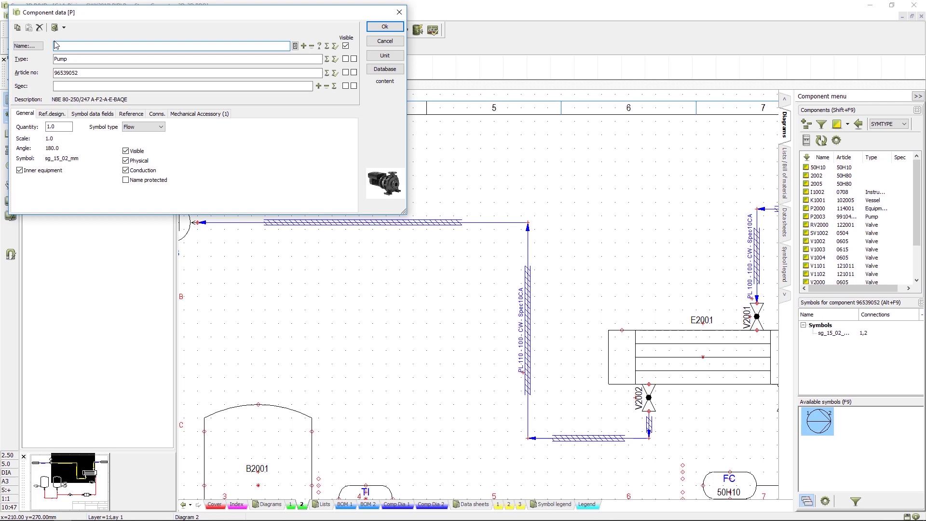
{"action": "type", "text": "3000"}
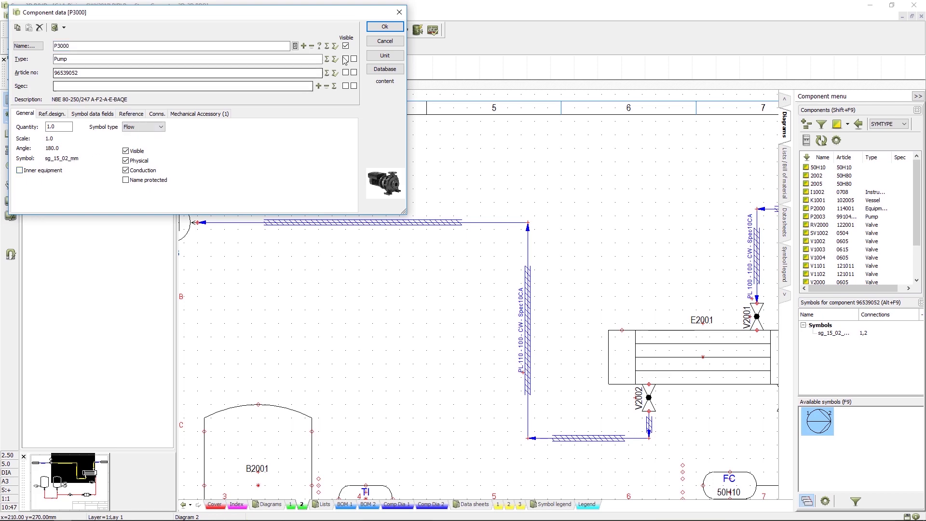
{"action": "left_click", "coordinate": [385, 28]}
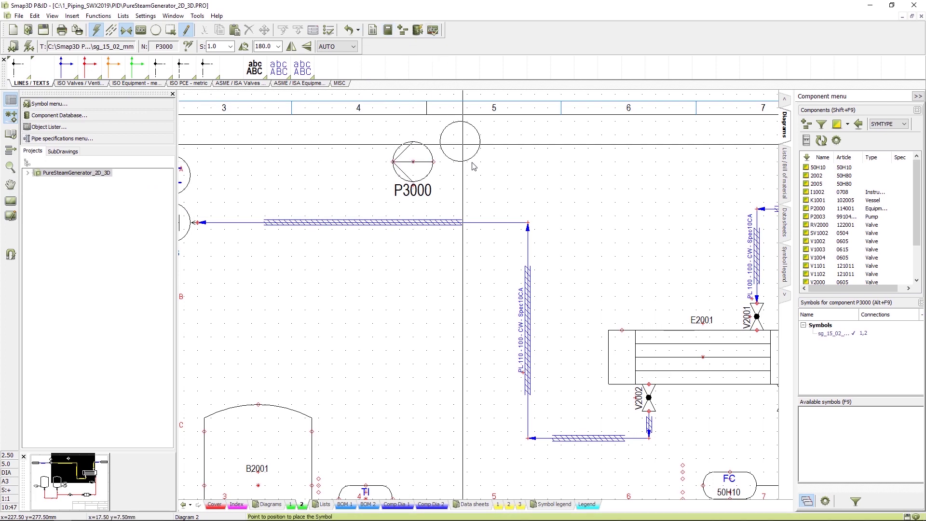
Draw a pipe from E2001's top nozzle, up and across to pump P3000.
{"action": "scroll", "coordinate": [640, 265], "scroll_direction": "up", "scroll_amount": 1}
{"action": "mouse_move", "coordinate": [640, 266]}
{"action": "middle_mouse_down"}
{"action": "mouse_move", "coordinate": [554, 240]}
{"action": "mouse_move", "coordinate": [557, 248]}
{"action": "middle_mouse_up"}
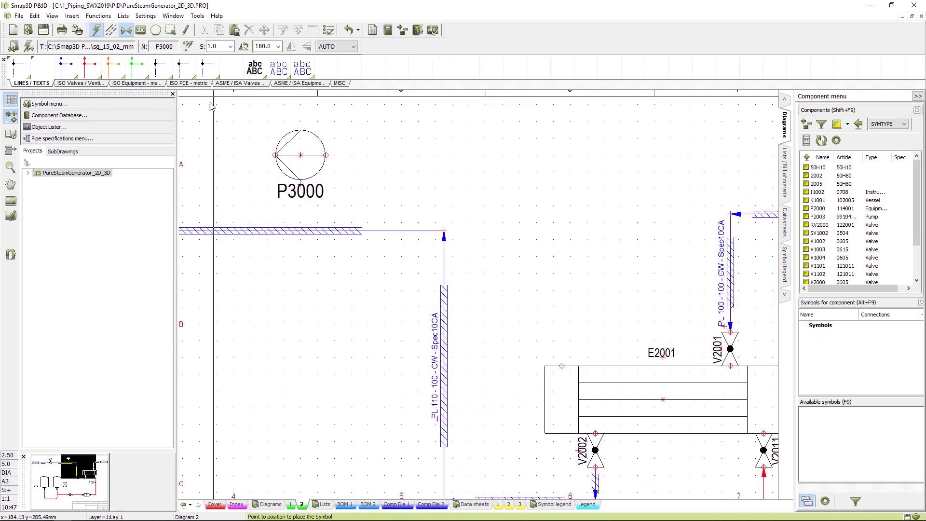
{"action": "key", "text": "Escape"}
{"action": "left_click", "coordinate": [562, 366]}
{"action": "left_click", "coordinate": [562, 155]}
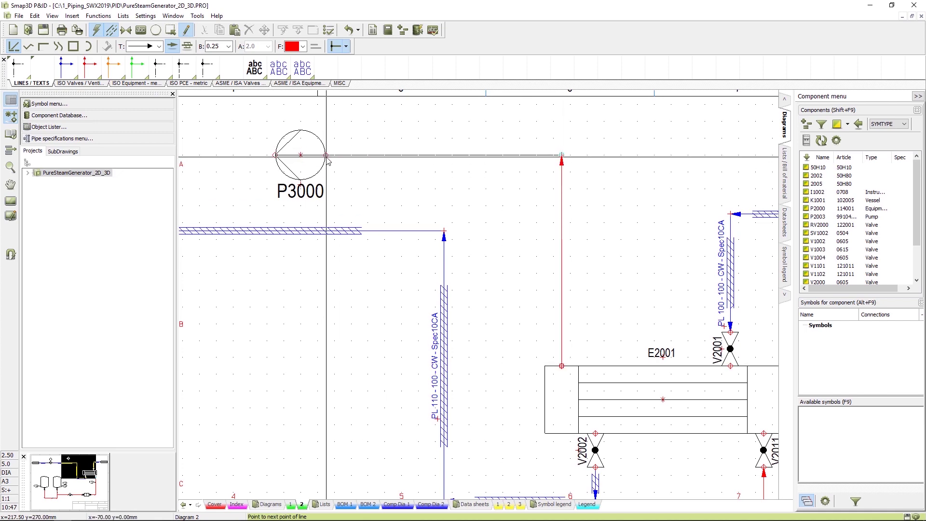
{"action": "left_click", "coordinate": [329, 155]}
{"action": "scroll", "coordinate": [337, 181], "scroll_direction": "up", "scroll_amount": 2}
{"action": "scroll", "coordinate": [337, 182], "scroll_direction": "down", "scroll_amount": 2}
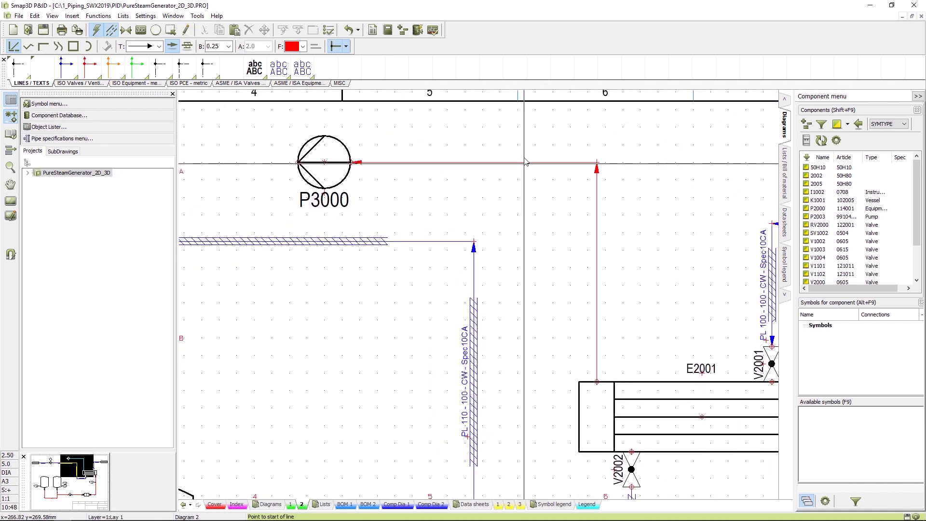
{"action": "right_click", "coordinate": [623, 104]}
{"action": "left_click", "coordinate": [642, 332]}
{"action": "scroll", "coordinate": [485, 223], "scroll_direction": "up", "scroll_amount": 2}
{"action": "scroll", "coordinate": [478, 260], "scroll_direction": "down", "scroll_amount": 1}
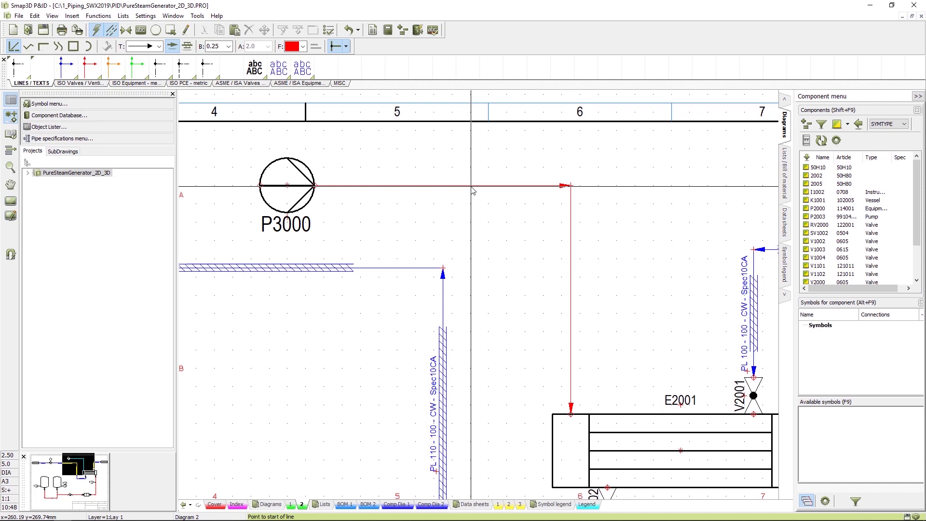
{"action": "right_click", "coordinate": [472, 184]}
{"action": "left_click", "coordinate": [511, 348]}
{"action": "scroll", "coordinate": [378, 233], "scroll_direction": "down", "scroll_amount": 2}
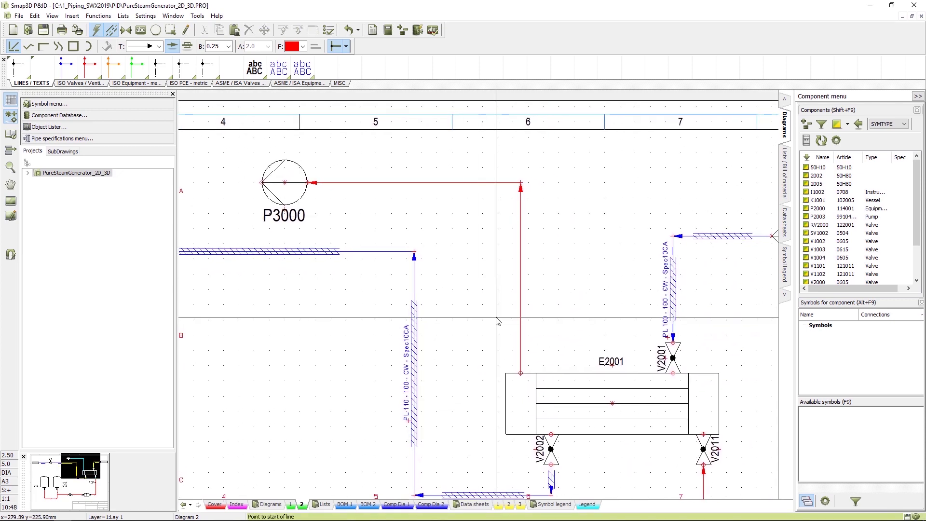
Give the new pipe line number PL 300 with specification Spec10CA, size 100.
{"action": "double_click", "coordinate": [490, 183]}
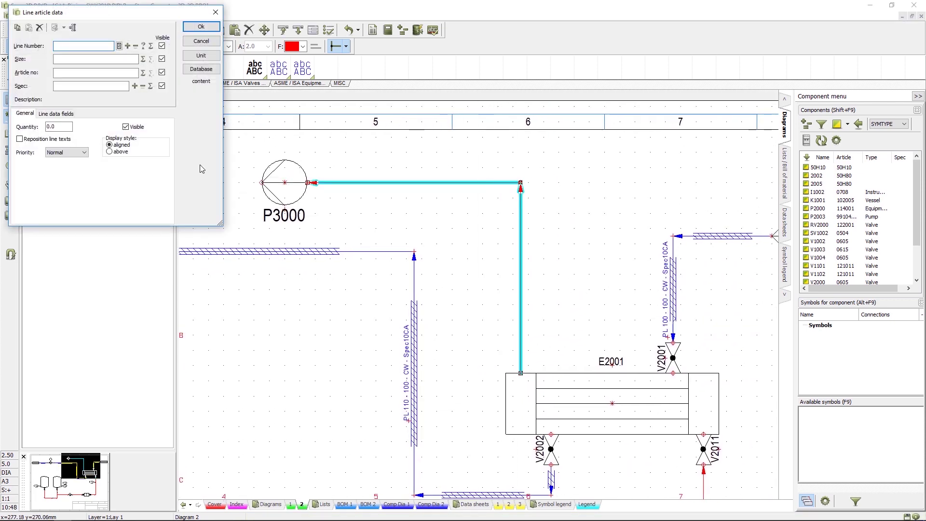
{"action": "left_click_drag", "start_coordinate": [91, 17], "coordinate": [464, 174]}
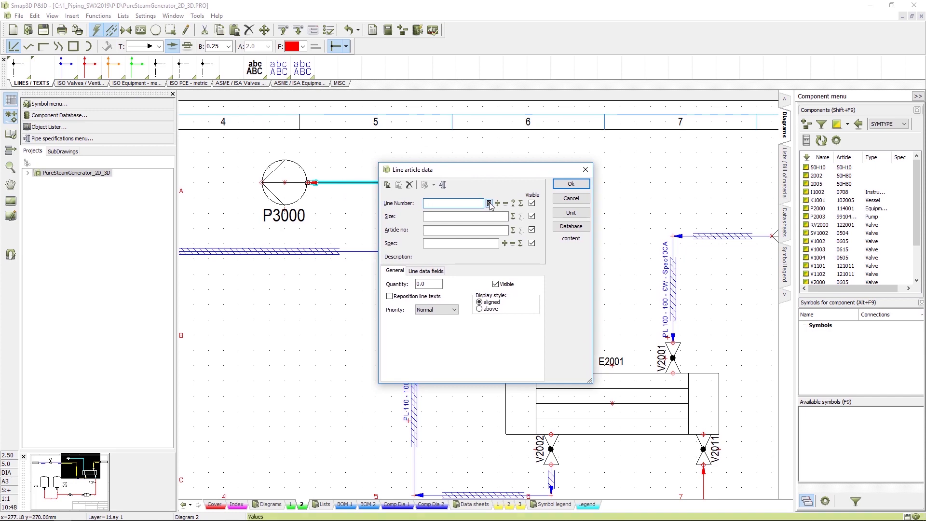
{"action": "left_click", "coordinate": [489, 203]}
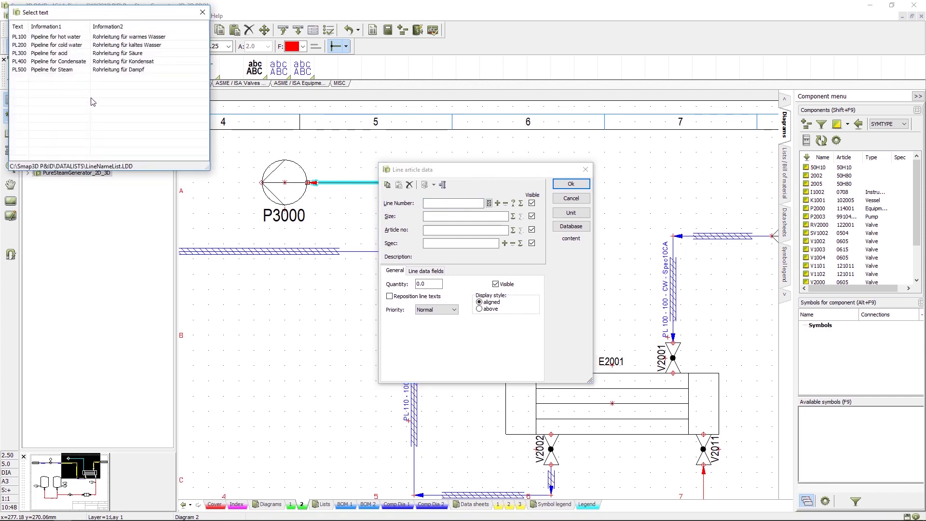
{"action": "left_click", "coordinate": [202, 12]}
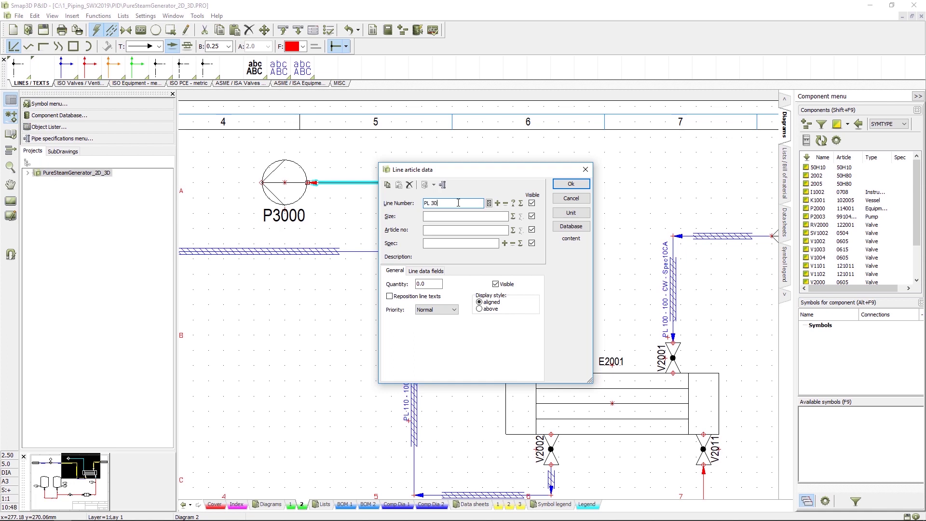
{"action": "left_click", "coordinate": [442, 186]}
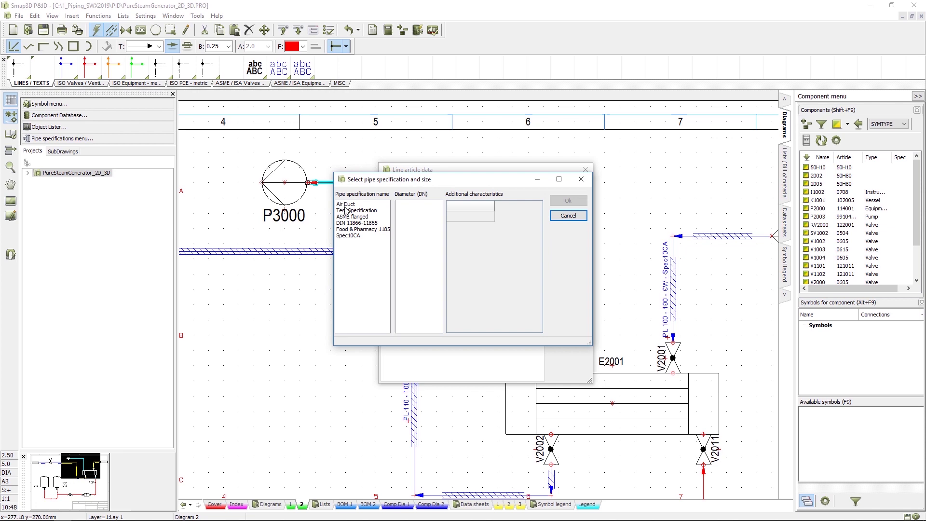
{"action": "left_click", "coordinate": [344, 236]}
{"action": "left_click", "coordinate": [401, 254]}
{"action": "left_click", "coordinate": [569, 200]}
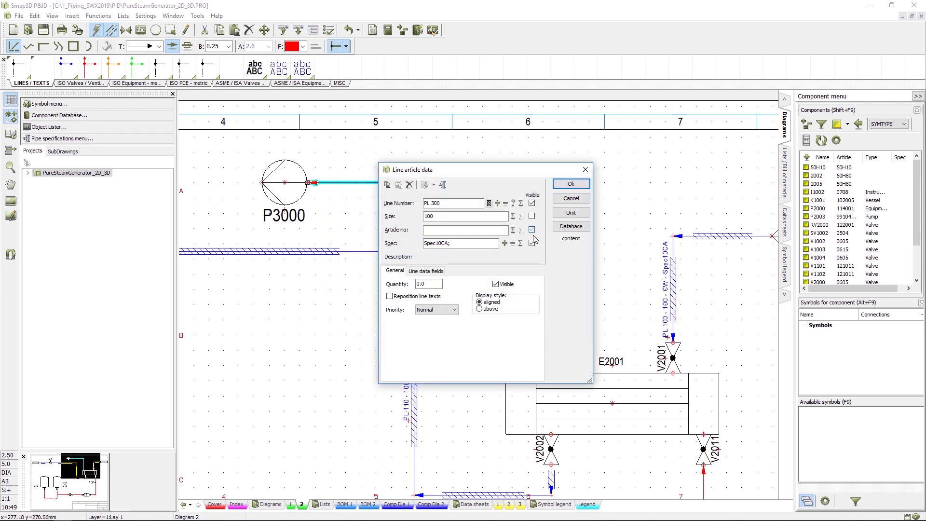
{"action": "left_click", "coordinate": [571, 184]}
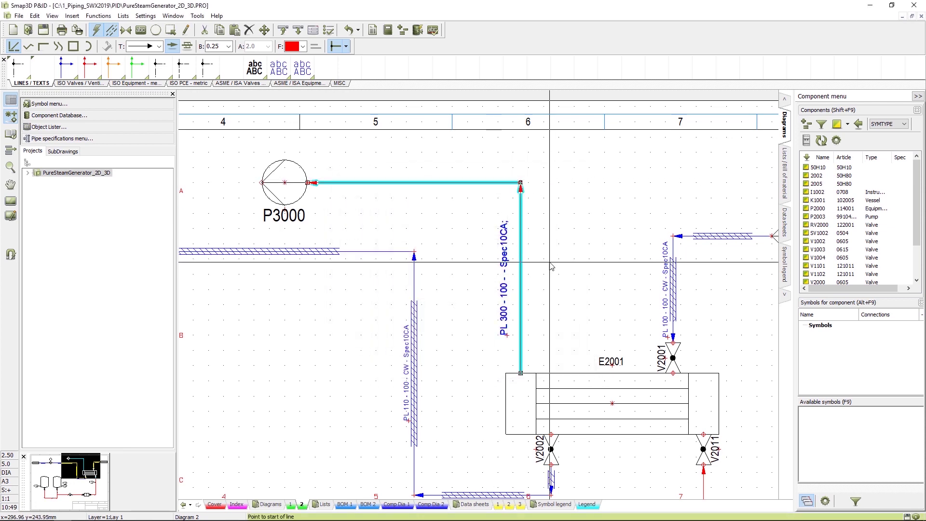
Choose the ARI globe valve from the PL 300 pipe specification.
{"action": "right_click", "coordinate": [520, 357]}
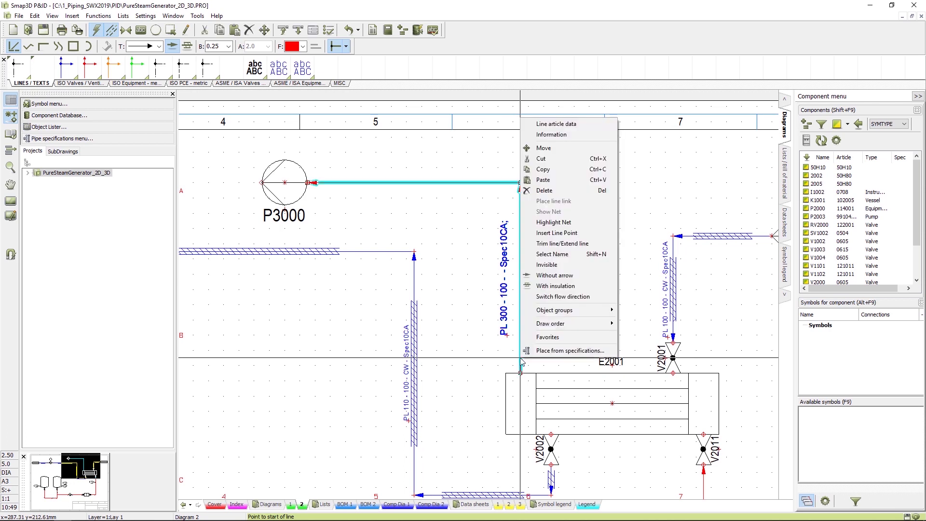
{"action": "left_click", "coordinate": [560, 351]}
{"action": "left_click", "coordinate": [192, 98]}
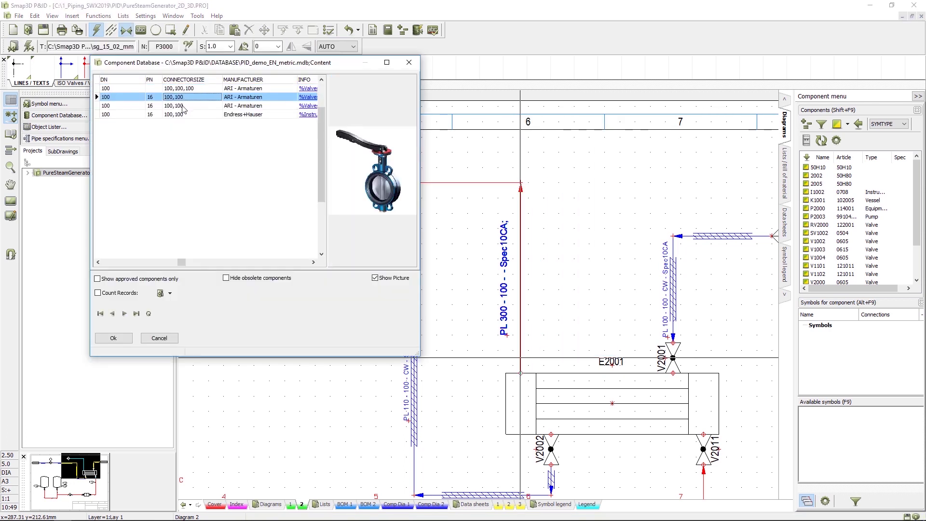
{"action": "left_click", "coordinate": [181, 115]}
{"action": "left_click", "coordinate": [180, 106]}
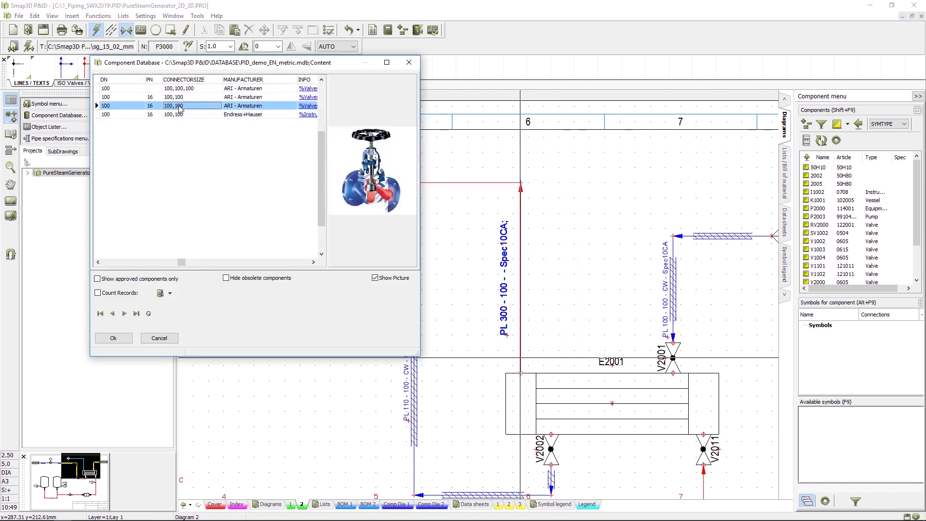
{"action": "left_click", "coordinate": [113, 337]}
Place the valve on the vertical PL 300 run as V3000, then reload the to-do list.
{"action": "left_click", "coordinate": [521, 352]}
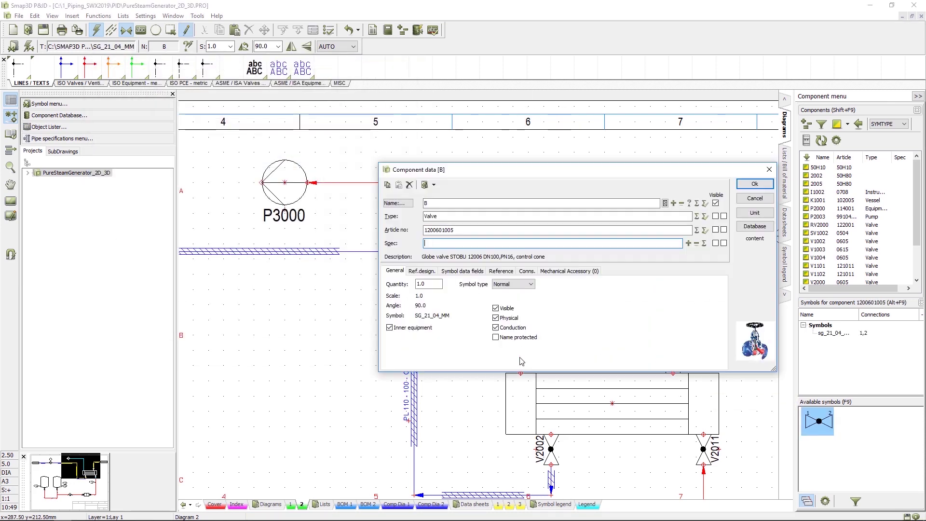
{"action": "type", "text": "V3000"}
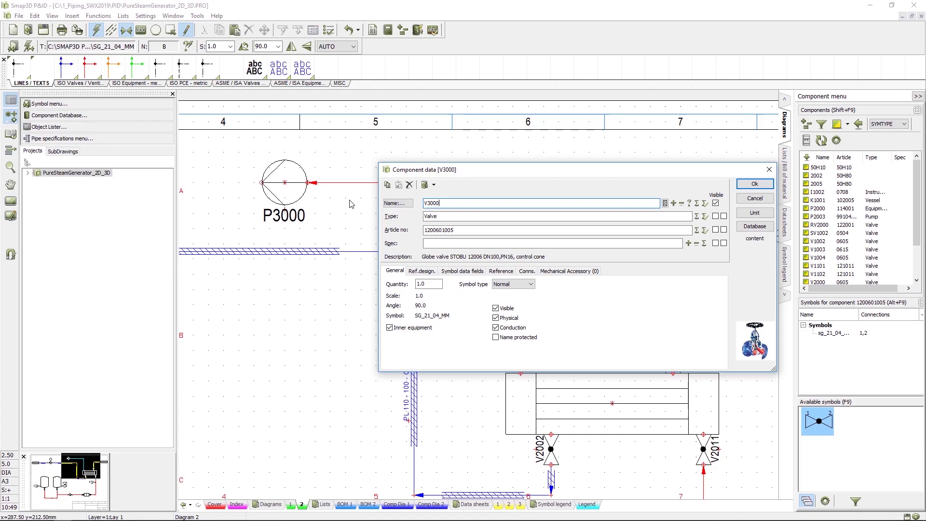
{"action": "key", "text": "Return"}
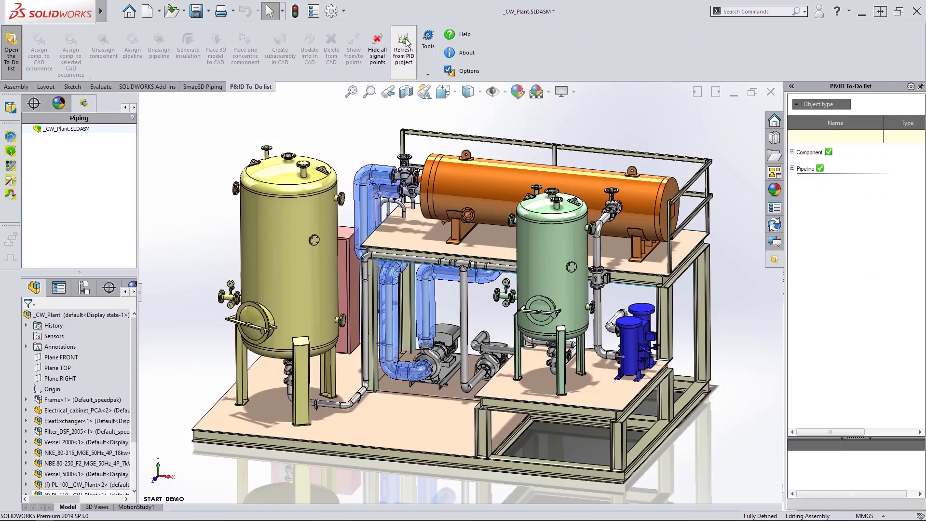
{"action": "left_click", "coordinate": [405, 43]}
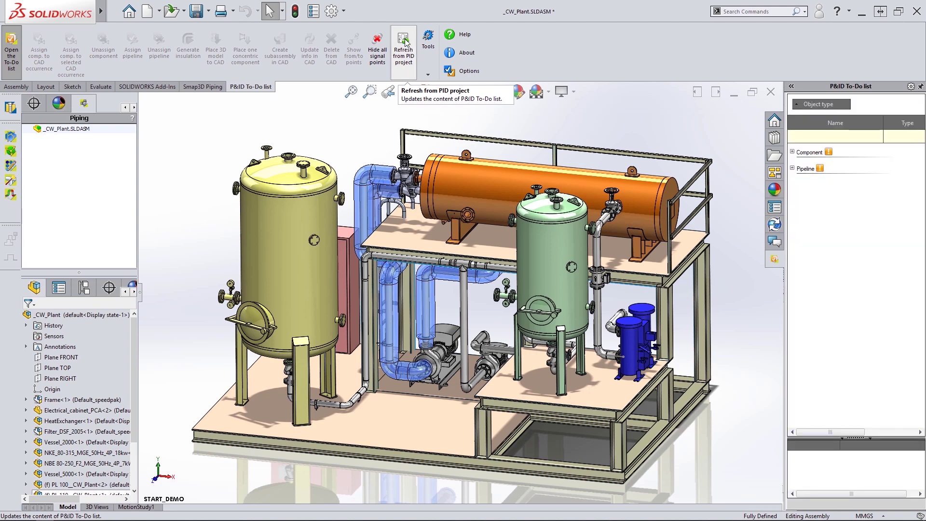
Expand the pending Component entries and orbit down to the lower platform.
{"action": "left_click", "coordinate": [792, 152]}
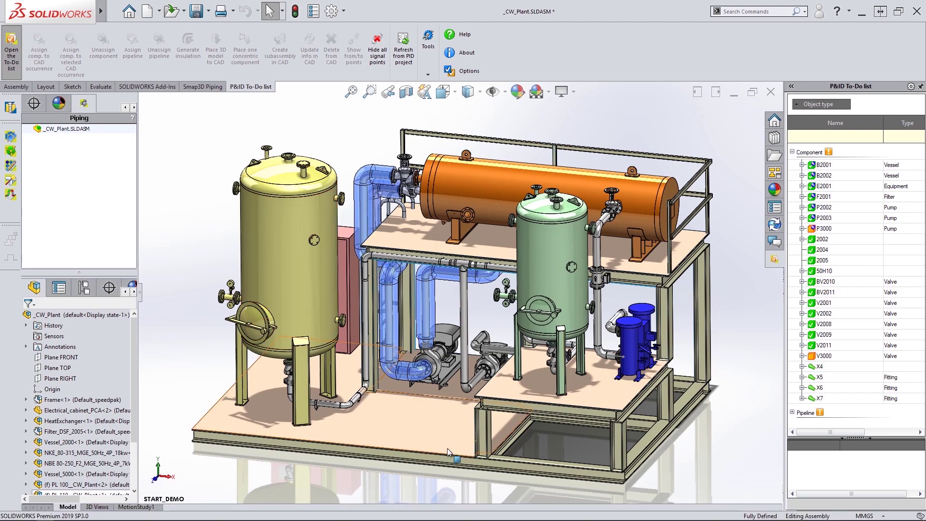
{"action": "middle_click_drag", "start_coordinate": [500, 464], "coordinate": [500, 441]}
{"action": "scroll", "coordinate": [485, 384], "scroll_direction": "down", "scroll_amount": 10}
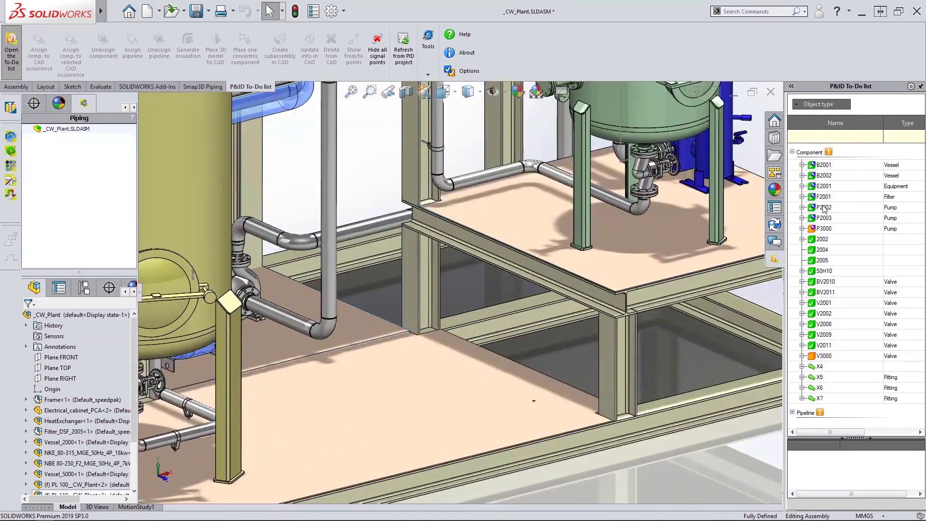
Insert the P3000 pump 3D model onto the lower platform.
{"action": "left_click", "coordinate": [825, 229]}
{"action": "right_click", "coordinate": [824, 228]}
{"action": "left_click", "coordinate": [822, 353]}
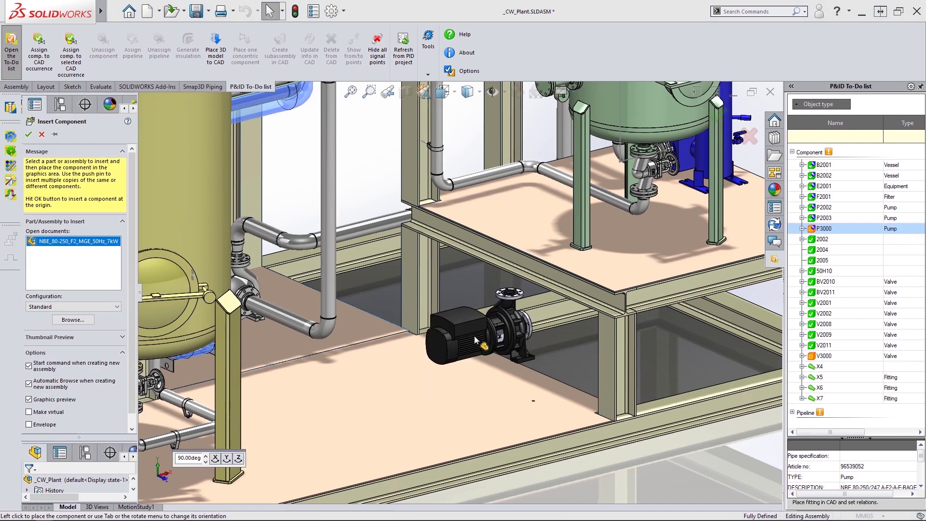
{"action": "left_click", "coordinate": [482, 410]}
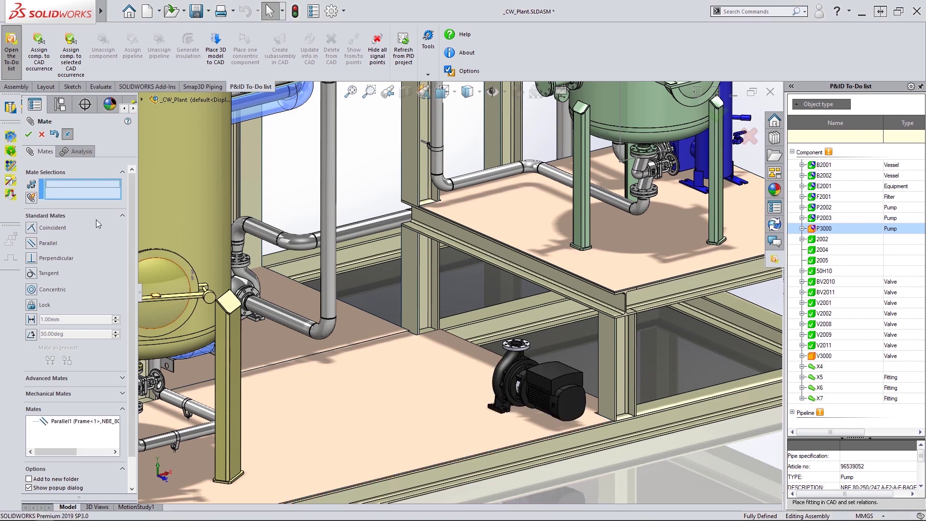
{"action": "left_click", "coordinate": [29, 135]}
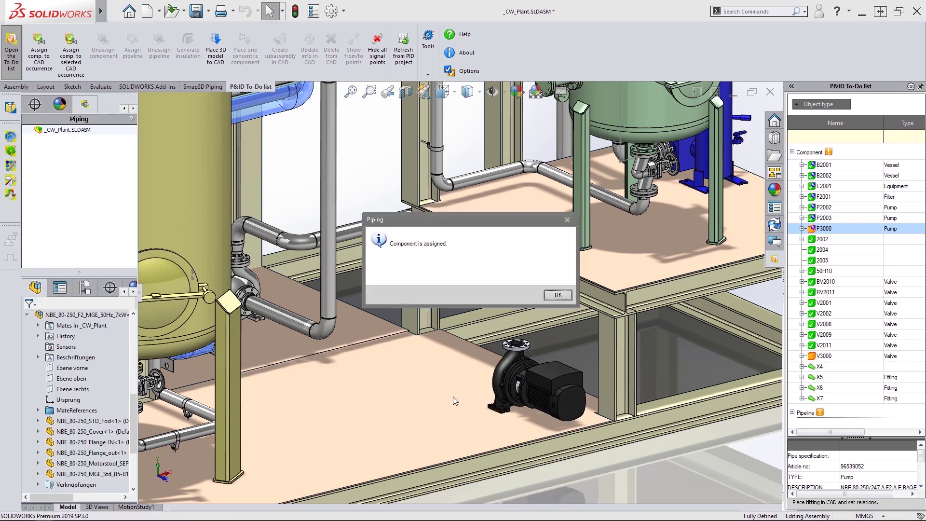
{"action": "left_click", "coordinate": [558, 295]}
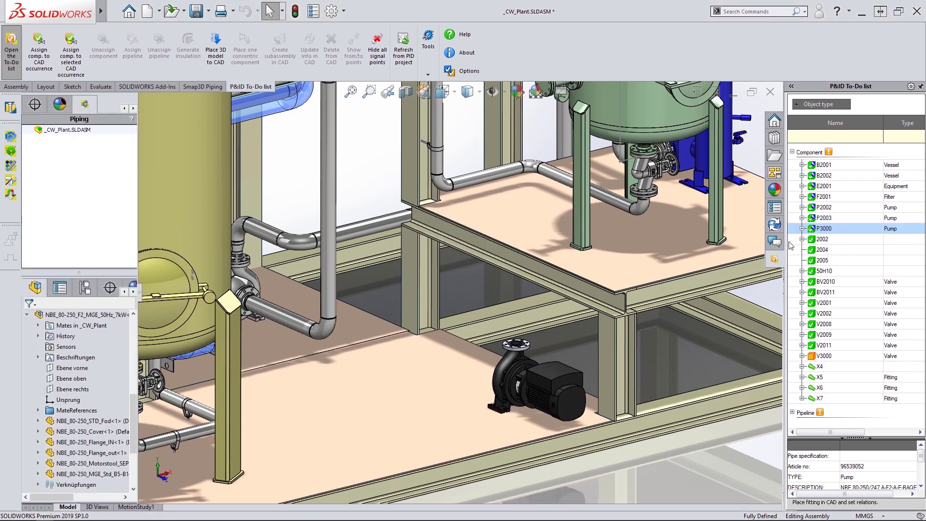
Assign to-do entry P3000_1_1 to the pump's motor in the model.
{"action": "left_click", "coordinate": [806, 230]}
{"action": "left_click", "coordinate": [803, 228]}
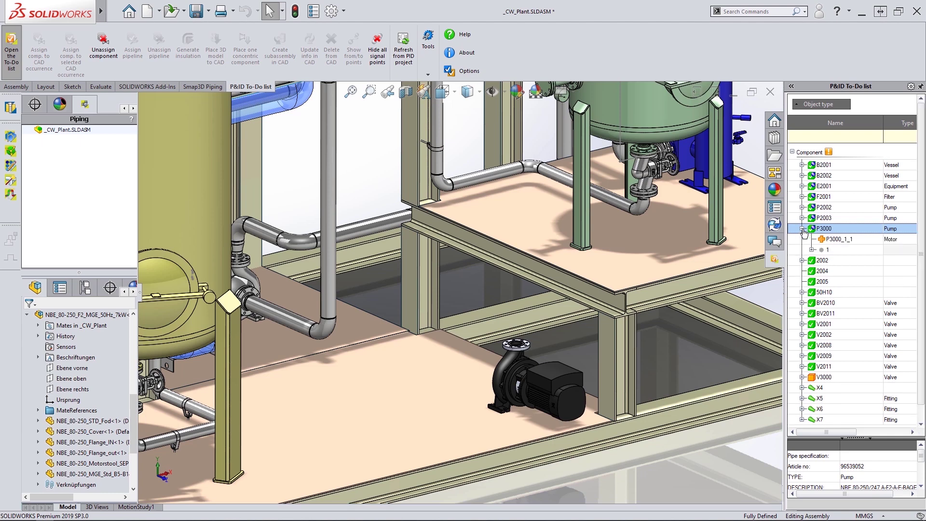
{"action": "left_click", "coordinate": [838, 239]}
{"action": "left_click", "coordinate": [582, 382]}
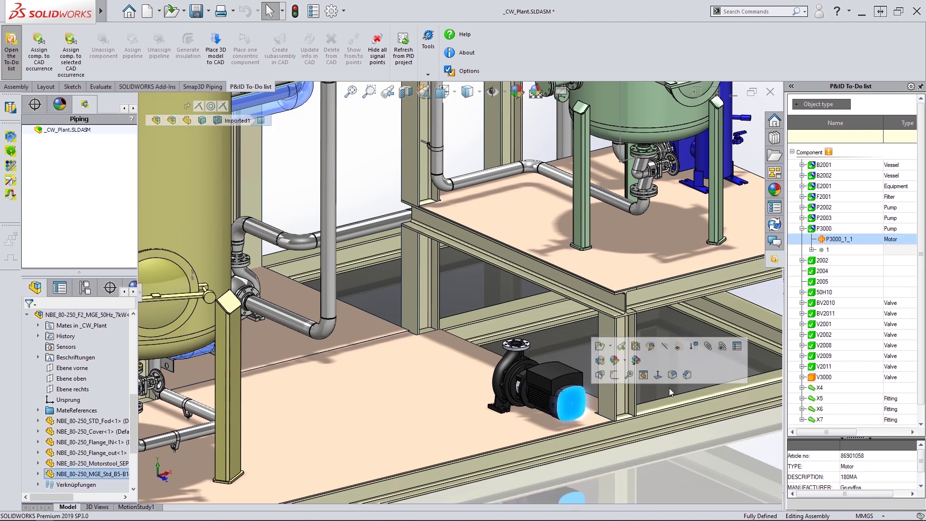
{"action": "right_click", "coordinate": [842, 240]}
{"action": "left_click", "coordinate": [839, 261]}
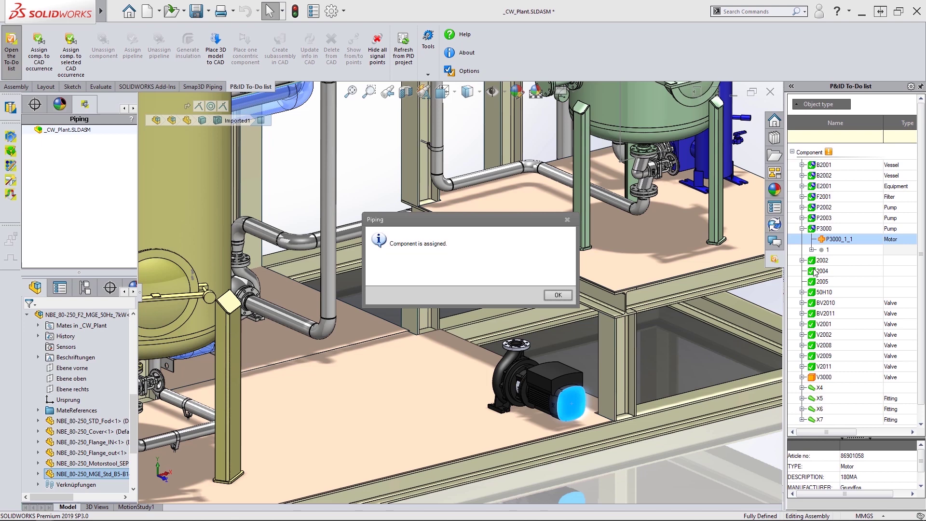
{"action": "left_click", "coordinate": [557, 294]}
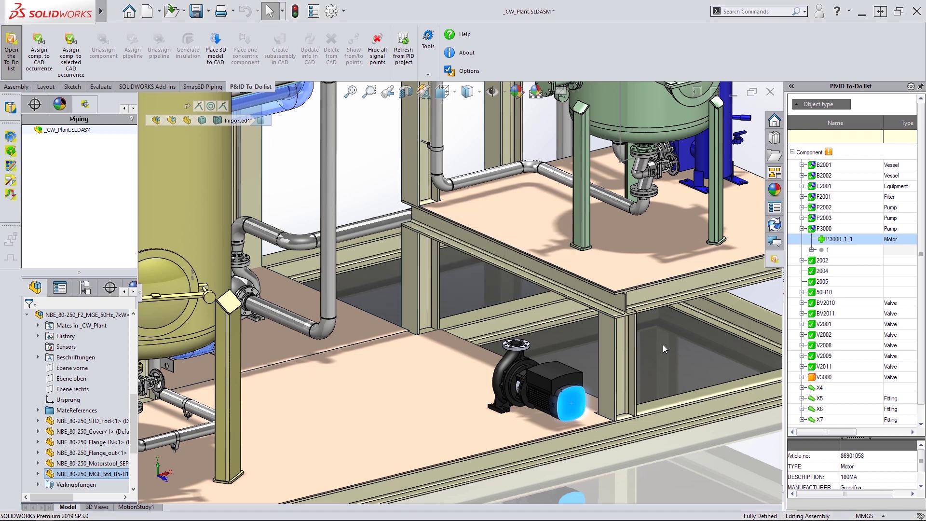
Create a route for pipeline PL 300_100 in a new subassembly.
{"action": "left_click", "coordinate": [812, 250]}
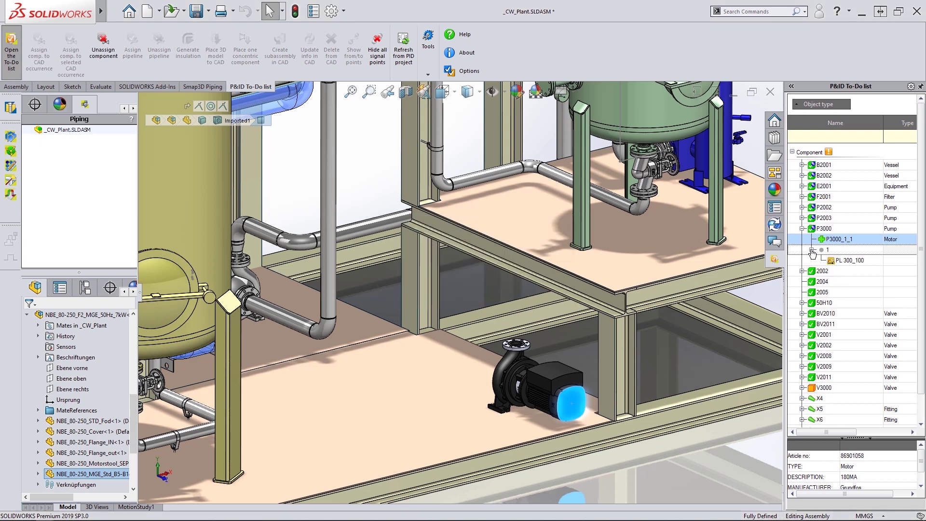
{"action": "left_click", "coordinate": [842, 261]}
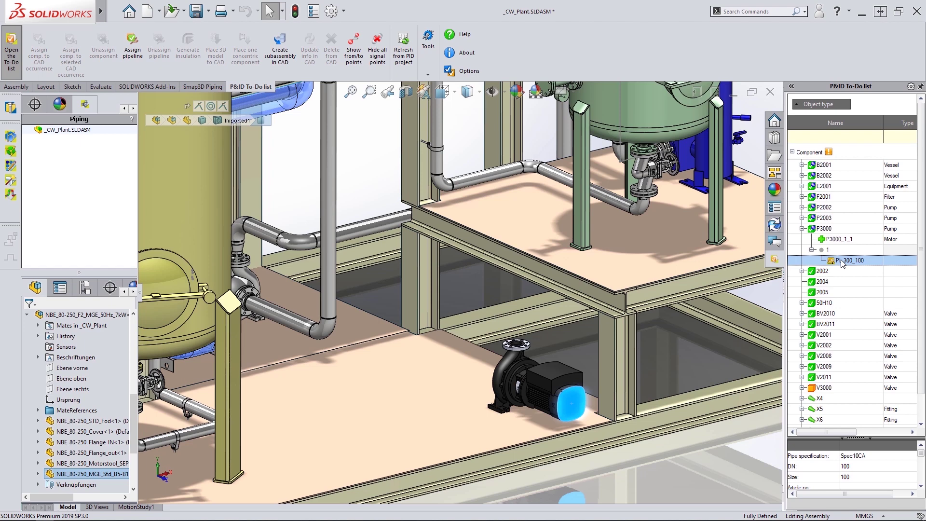
{"action": "right_click", "coordinate": [842, 263]}
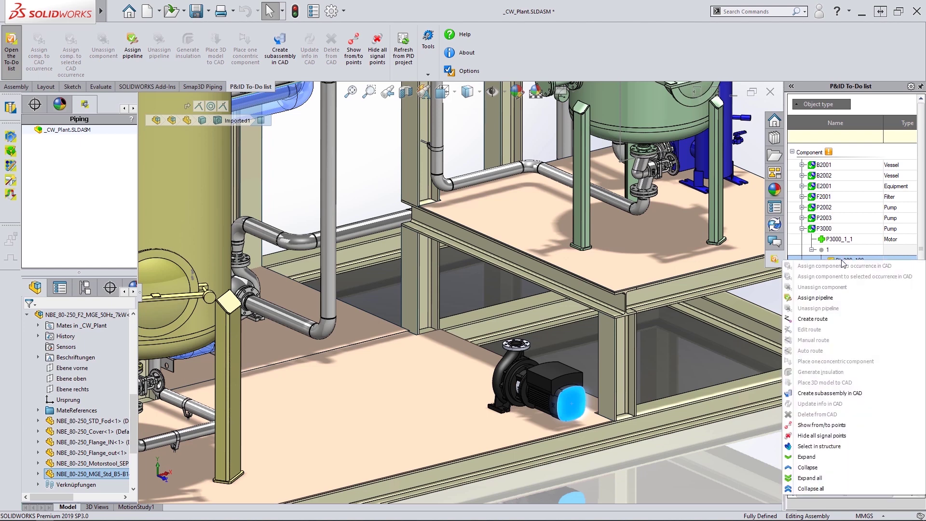
{"action": "left_click", "coordinate": [814, 320]}
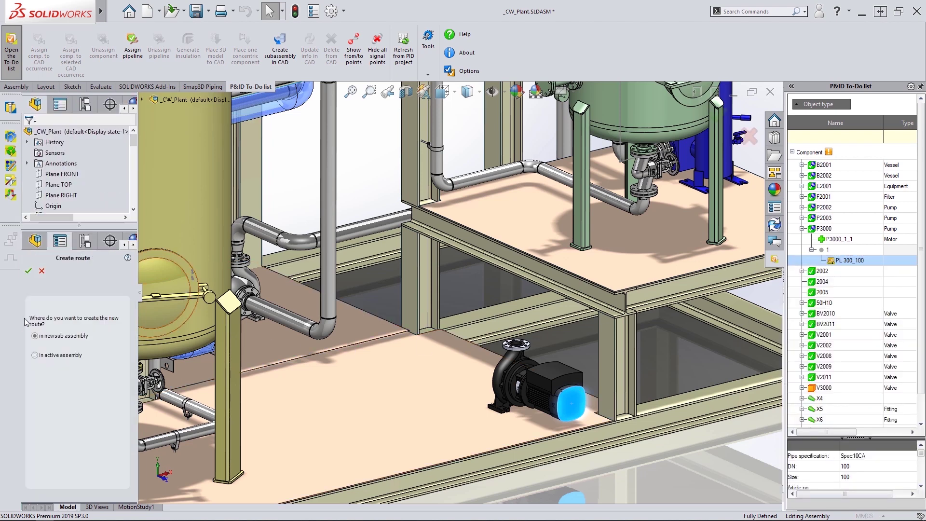
{"action": "left_click", "coordinate": [28, 271]}
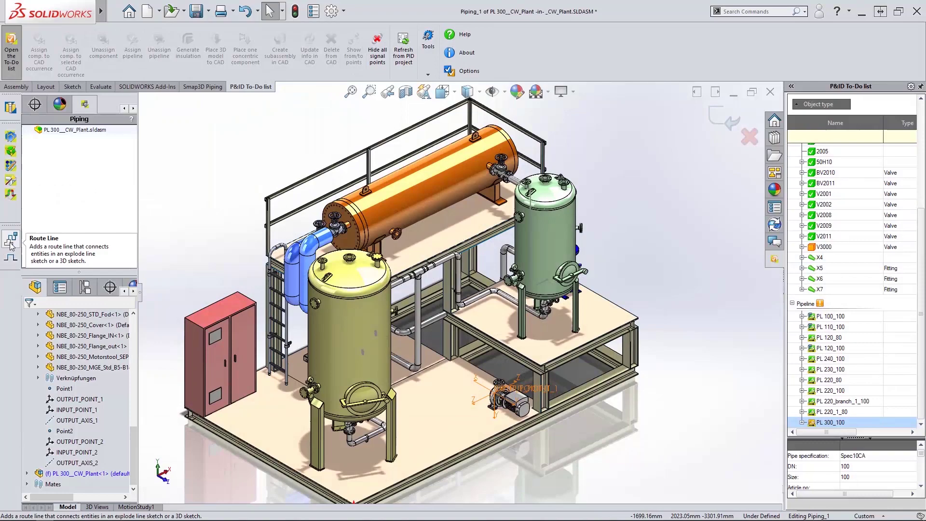
Draw a route line from the heat exchanger nozzle to the pump flange.
{"action": "left_click", "coordinate": [12, 241]}
{"action": "left_click", "coordinate": [398, 238]}
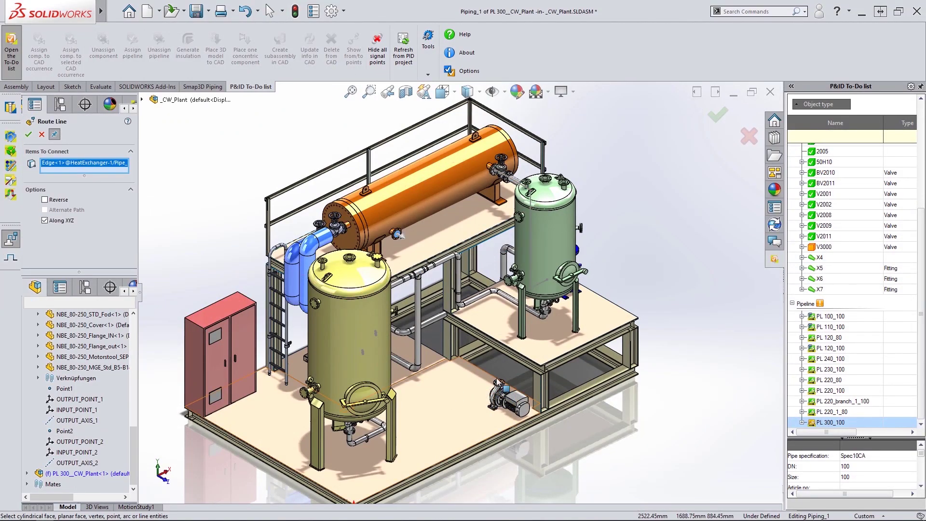
{"action": "scroll", "coordinate": [485, 367], "scroll_direction": "down", "scroll_amount": 5}
{"action": "scroll", "coordinate": [485, 367], "scroll_direction": "down", "scroll_amount": 3}
{"action": "left_click", "coordinate": [515, 336]}
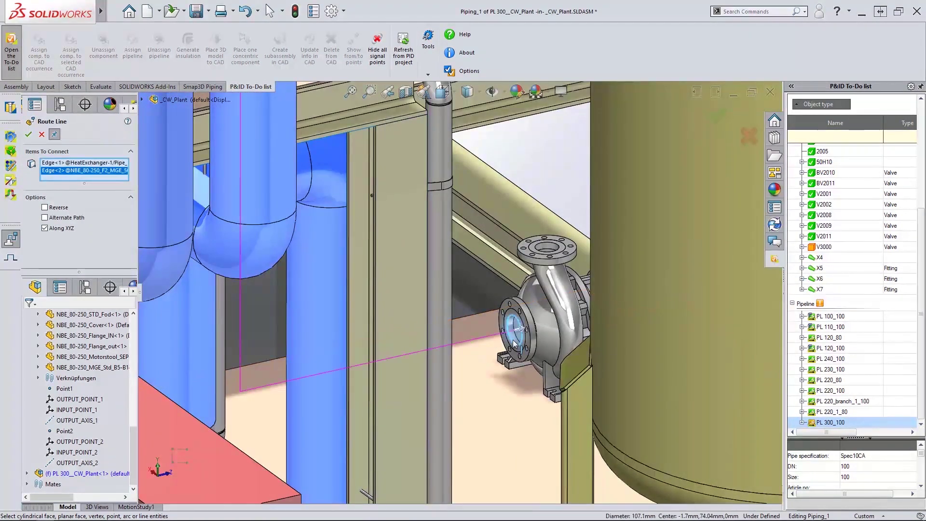
{"action": "left_click", "coordinate": [28, 134]}
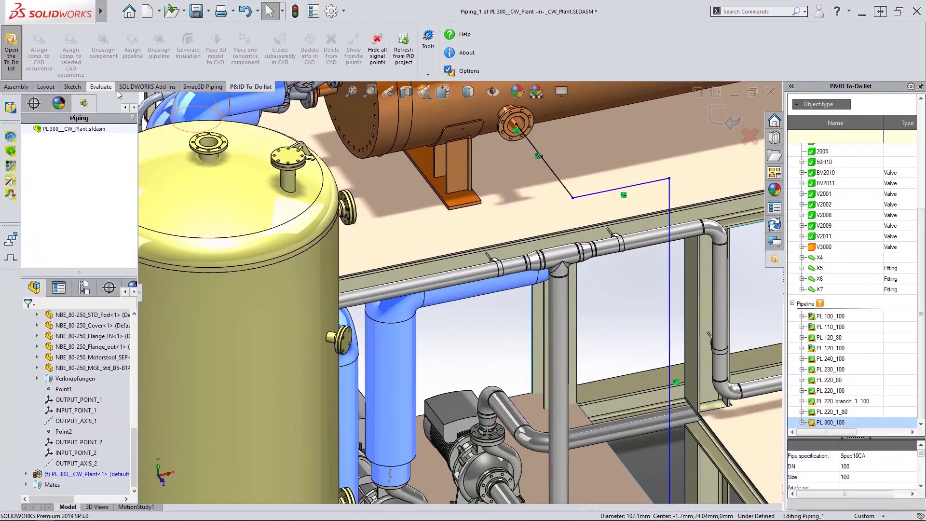
Dimension one route segment to 750, exit the sketch and generate the pipes.
{"action": "left_click", "coordinate": [205, 87]}
{"action": "left_click", "coordinate": [545, 162]}
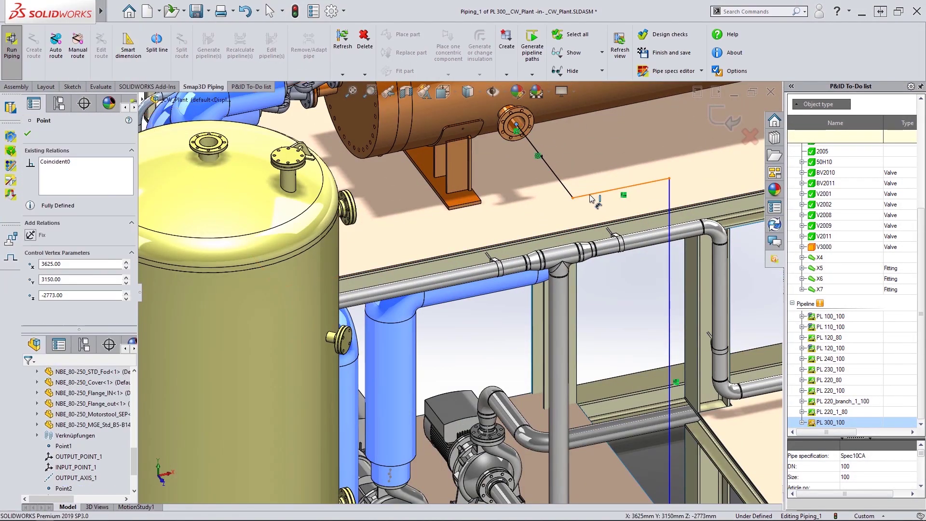
{"action": "left_click", "coordinate": [528, 193]}
{"action": "type", "text": "750"}
{"action": "key", "text": "Return"}
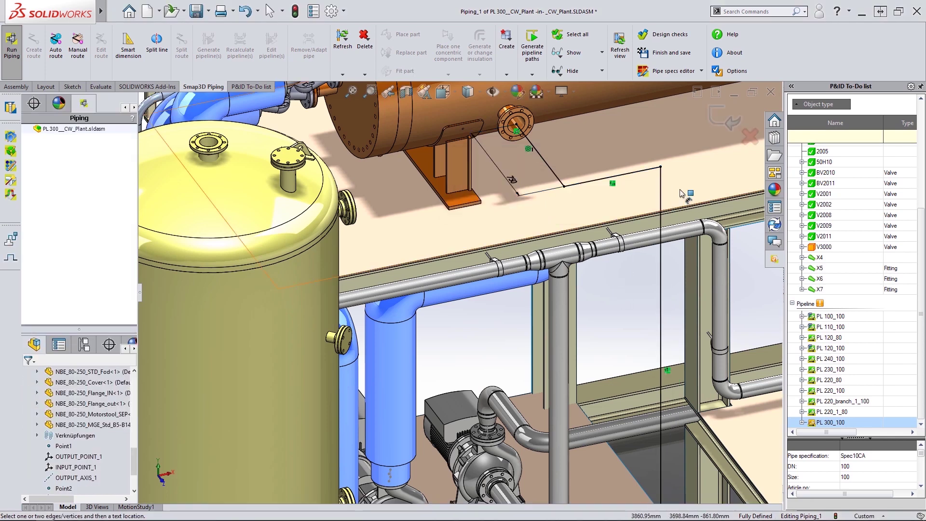
{"action": "left_click", "coordinate": [731, 124]}
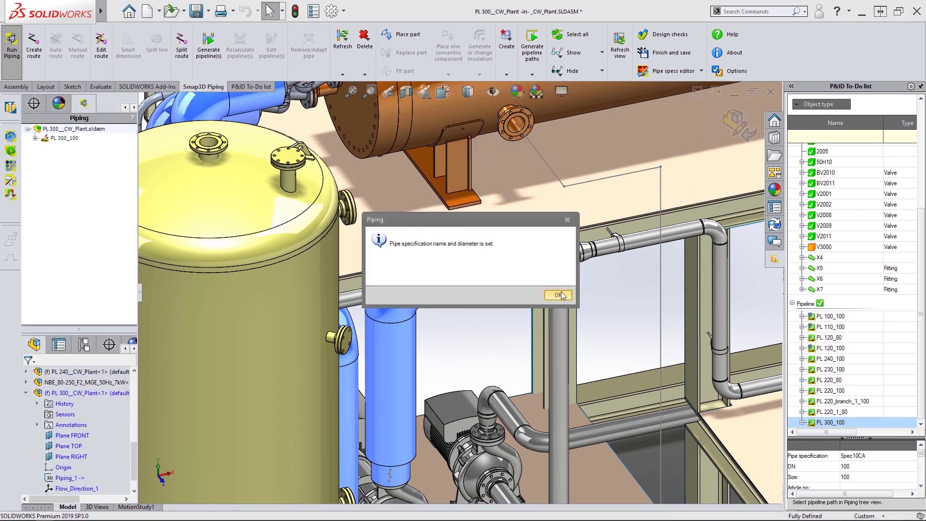
{"action": "left_click", "coordinate": [560, 294]}
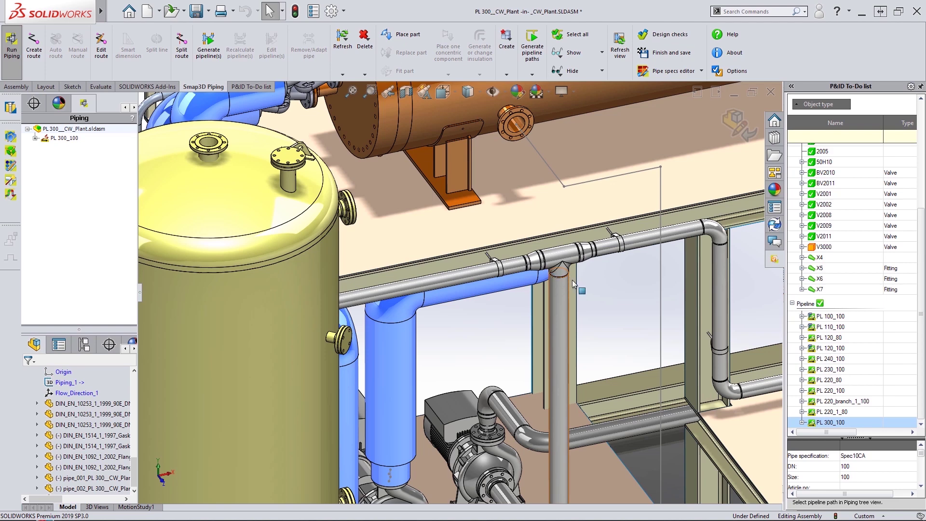
Delete the flange at the heat exchanger nozzle.
{"action": "scroll", "coordinate": [517, 153], "scroll_direction": "down", "scroll_amount": 5}
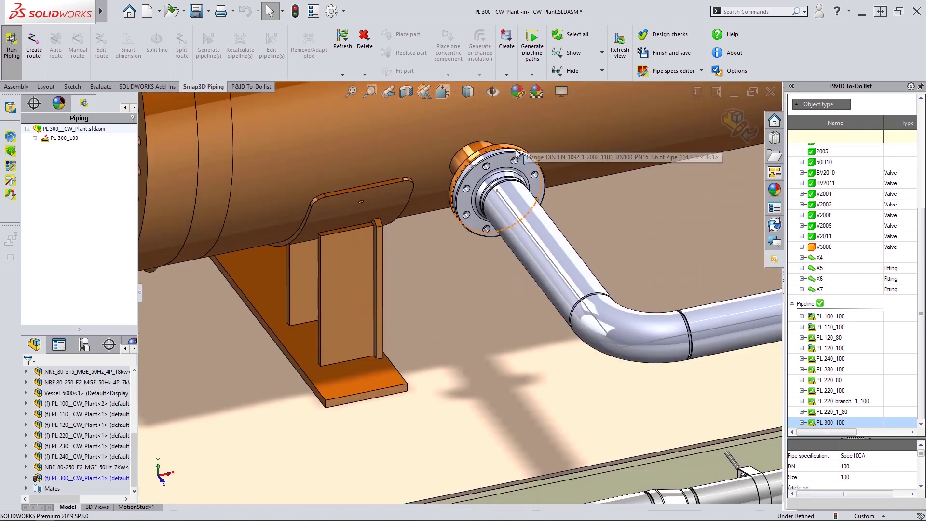
{"action": "left_click", "coordinate": [489, 167]}
{"action": "key", "text": "Delete"}
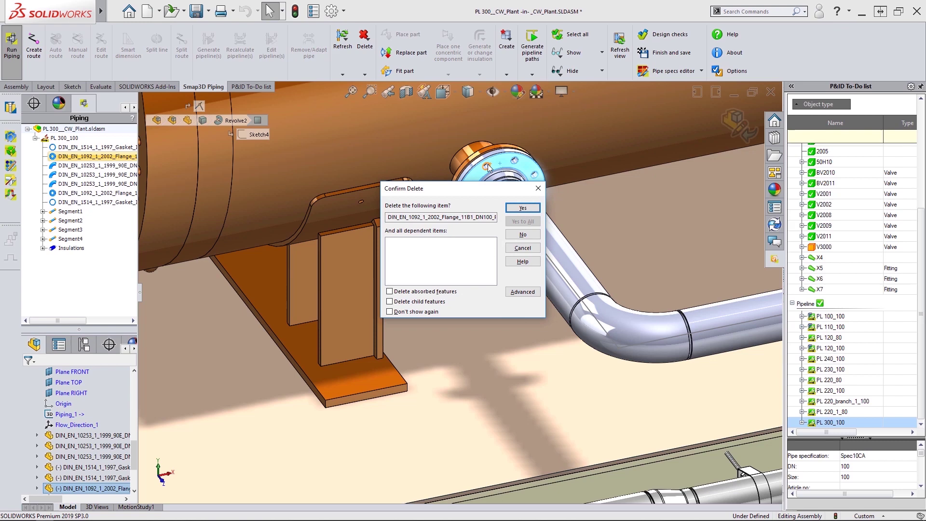
{"action": "key", "text": "Return"}
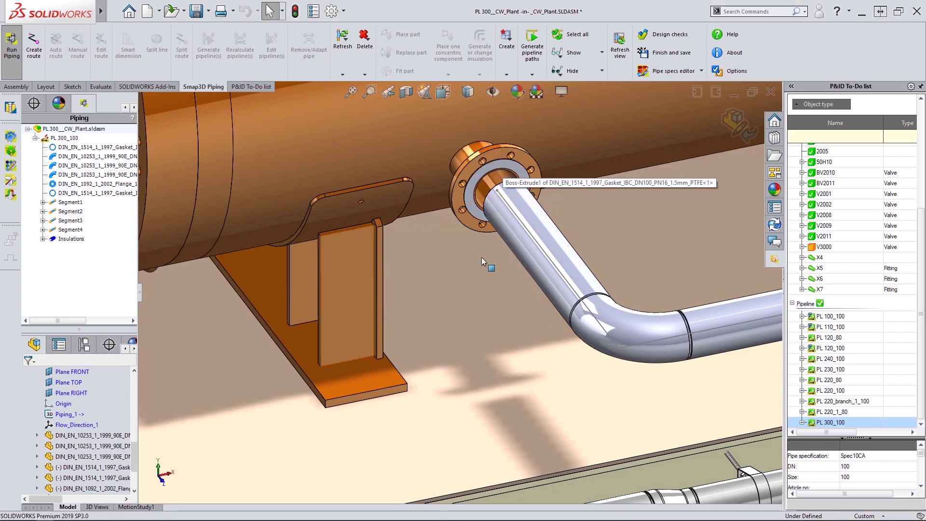
Place globe valve V3000 on pipe PL 300_100, mate it to the gasket face, and regenerate.
{"action": "middle_click_drag", "start_coordinate": [482, 257], "coordinate": [724, 338]}
{"action": "right_click", "coordinate": [823, 247]}
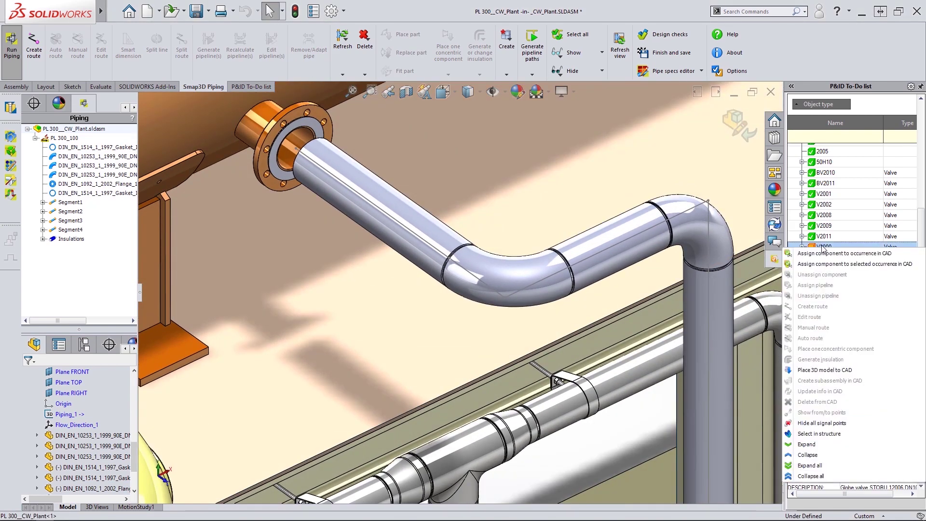
{"action": "left_click", "coordinate": [822, 370]}
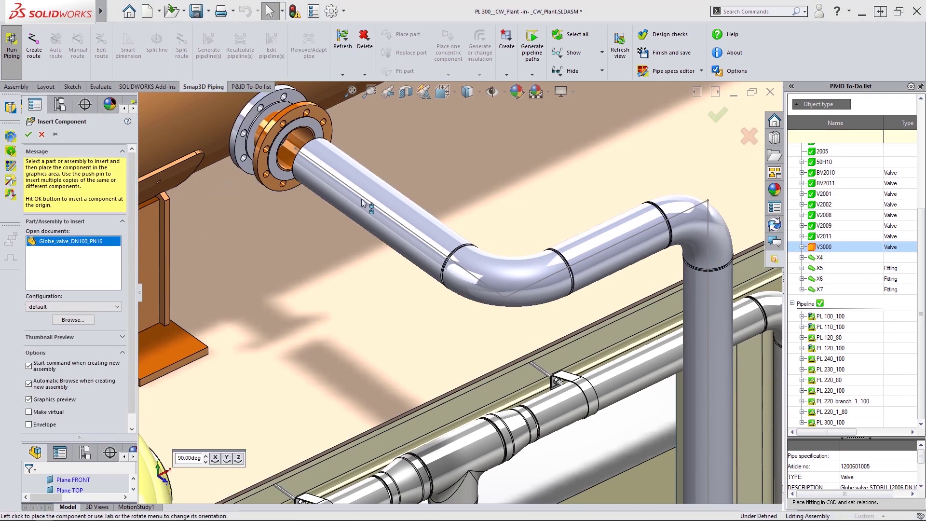
{"action": "left_click", "coordinate": [434, 246]}
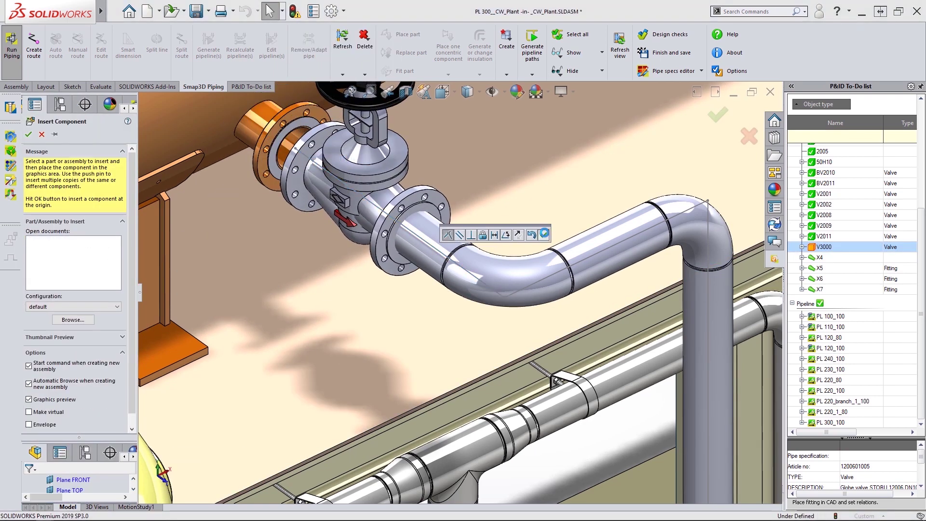
{"action": "left_click", "coordinate": [301, 123]}
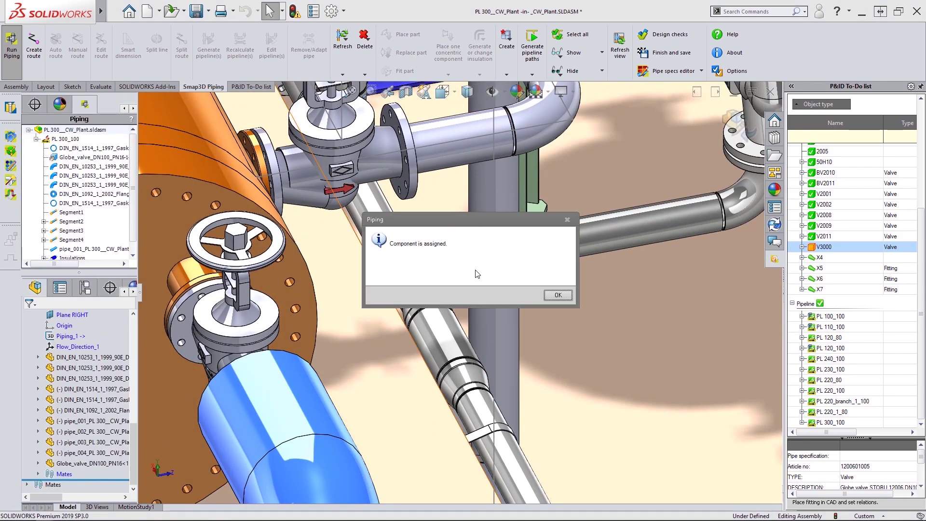
{"action": "left_click", "coordinate": [557, 296]}
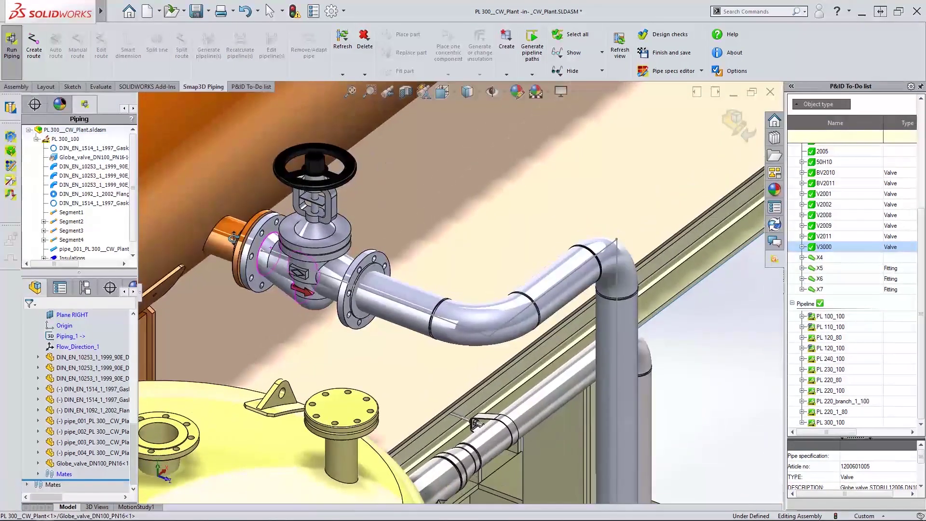
{"action": "left_click", "coordinate": [234, 237]}
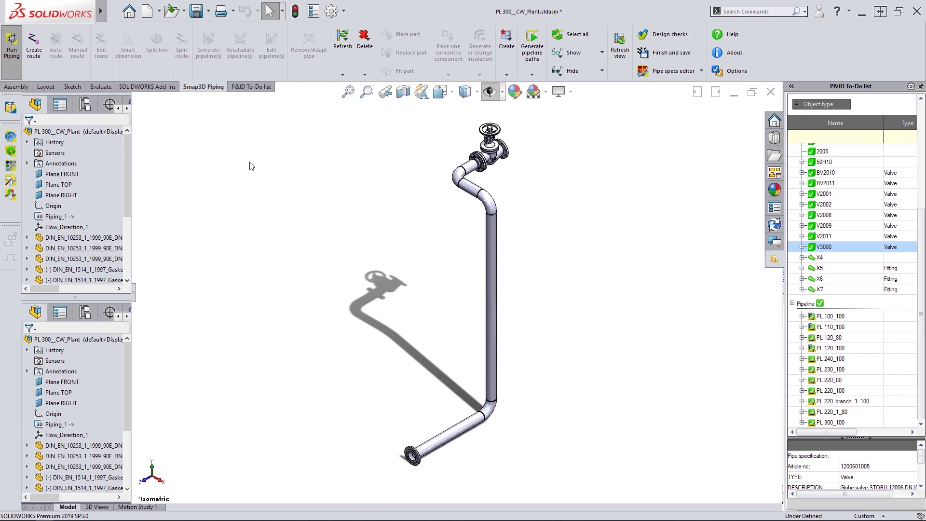
Generate the PL 300_100 isometric drawing using the CAD assembly as data source.
{"action": "left_click", "coordinate": [9, 137]}
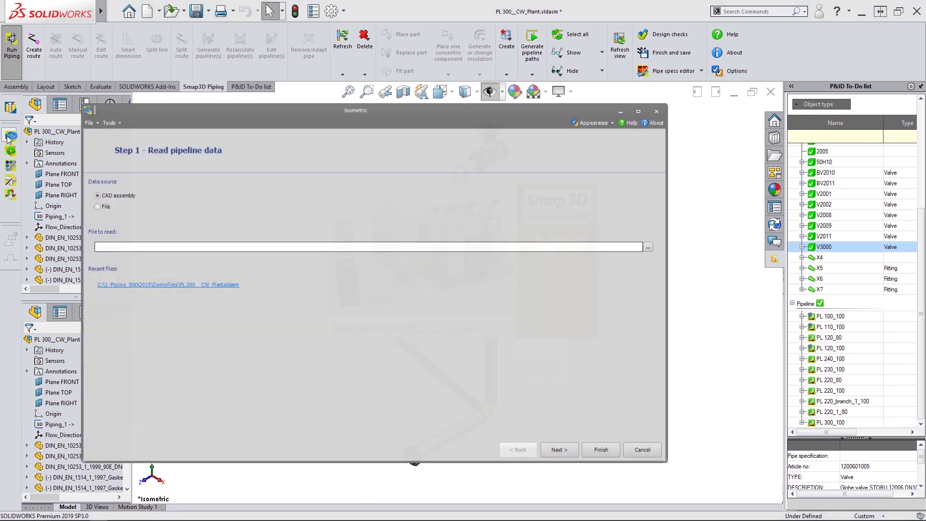
{"action": "left_click", "coordinate": [612, 452]}
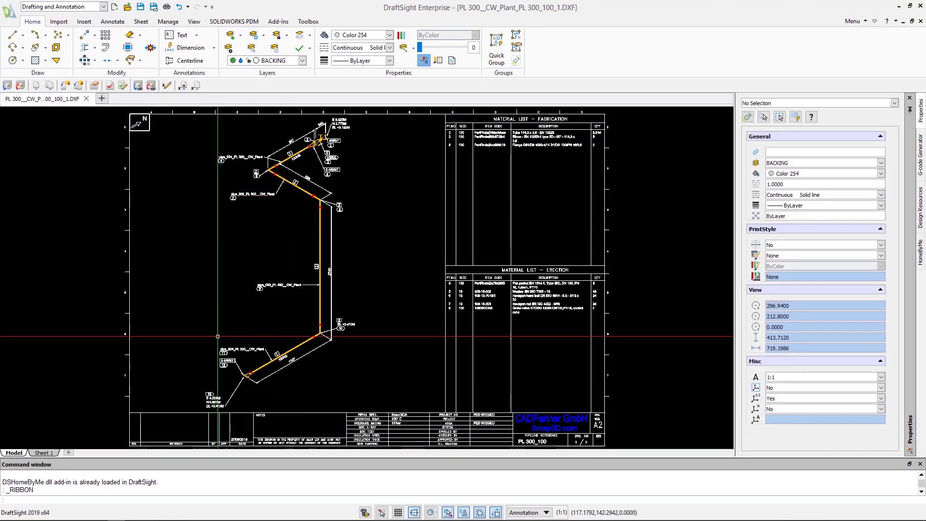
After checking the first sheet's material list, open the second isometric and view its weld and cutting tables.
{"action": "scroll", "coordinate": [351, 188], "scroll_direction": "up", "scroll_amount": 3}
{"action": "mouse_move", "coordinate": [351, 188]}
{"action": "middle_mouse_down"}
{"action": "mouse_move", "coordinate": [382, 269]}
{"action": "mouse_move", "coordinate": [122, 276]}
{"action": "mouse_move", "coordinate": [121, 292]}
{"action": "mouse_move", "coordinate": [111, 72]}
{"action": "mouse_move", "coordinate": [118, 221]}
{"action": "mouse_move", "coordinate": [277, 286]}
{"action": "mouse_move", "coordinate": [300, 286]}
{"action": "middle_mouse_up"}
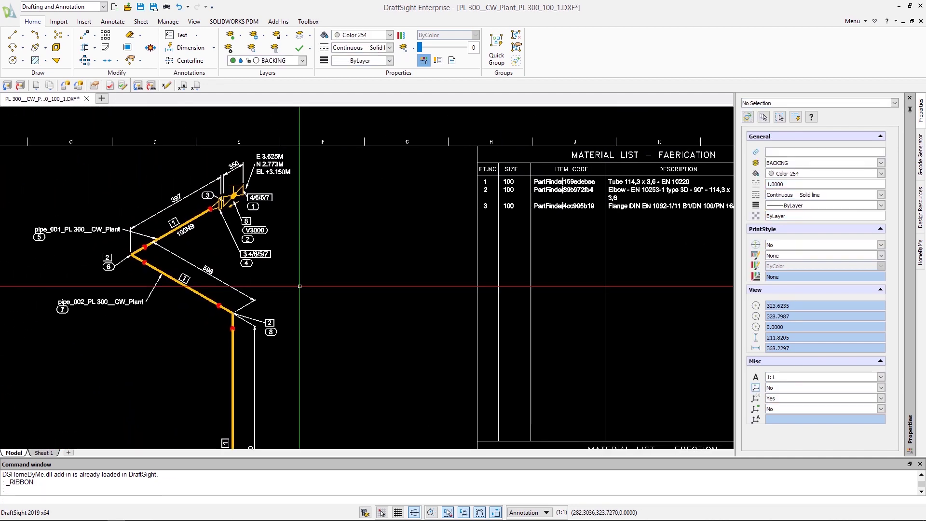
{"action": "key", "text": "alt+Tab"}
{"action": "left_click", "coordinate": [240, 241]}
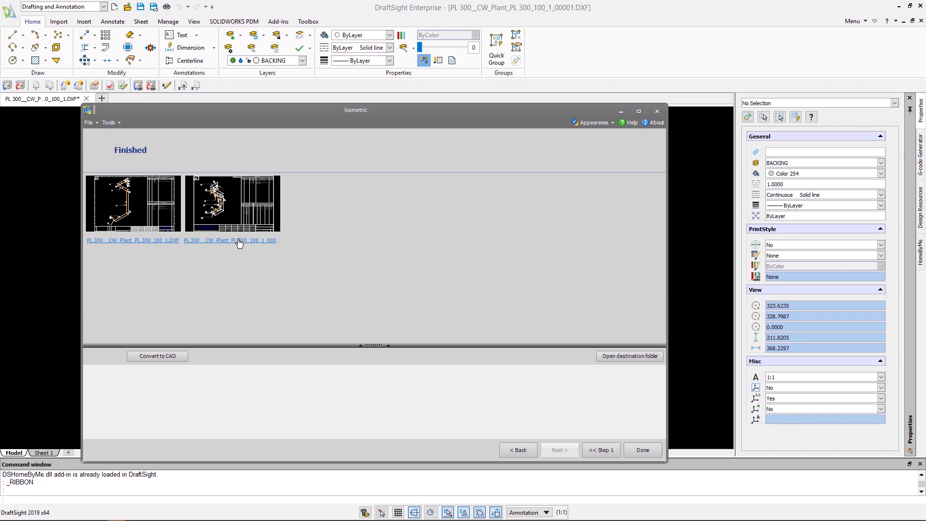
{"action": "left_click", "coordinate": [317, 86]}
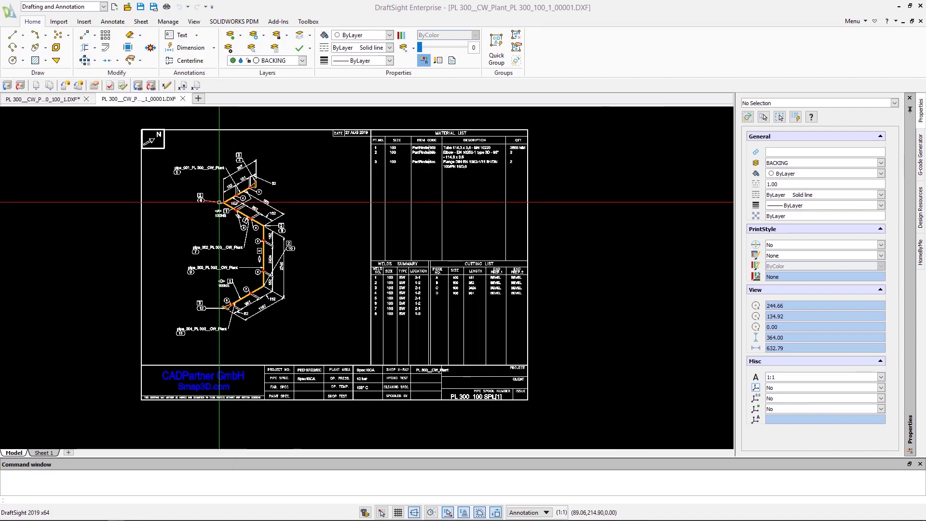
{"action": "scroll", "coordinate": [299, 232], "scroll_direction": "up", "scroll_amount": 4}
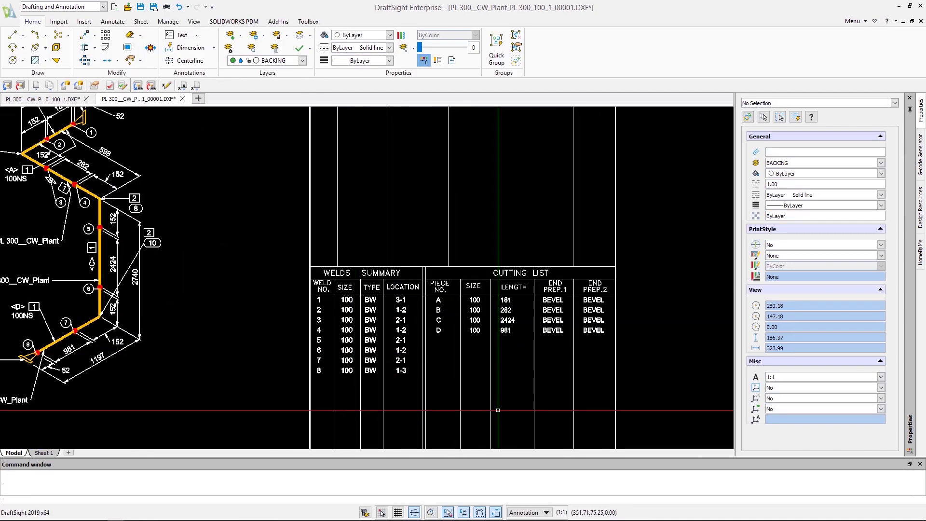
{"action": "mouse_move", "coordinate": [490, 172]}
{"action": "middle_mouse_down"}
{"action": "mouse_move", "coordinate": [503, 320]}
{"action": "mouse_move", "coordinate": [567, 198]}
{"action": "mouse_move", "coordinate": [634, 152]}
{"action": "middle_mouse_up"}
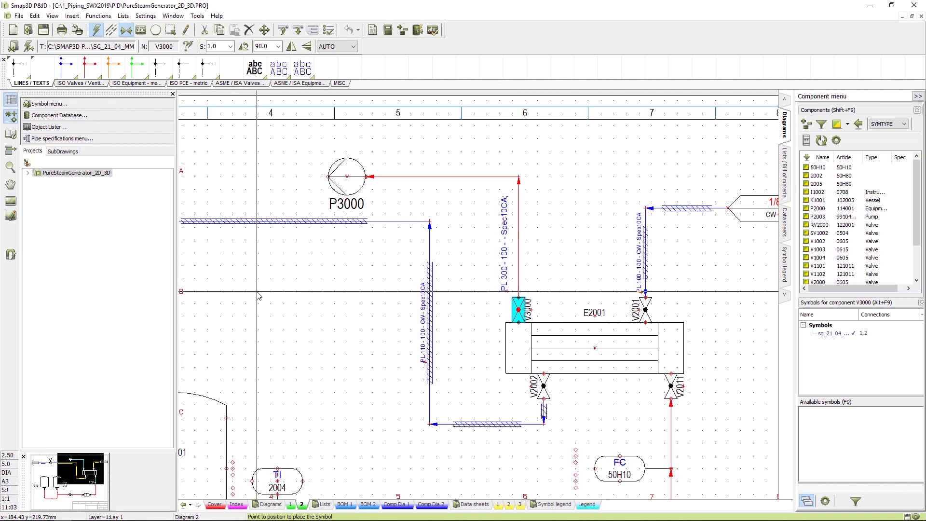
{"action": "scroll", "coordinate": [426, 265], "scroll_direction": "down", "scroll_amount": 1}
{"action": "scroll", "coordinate": [426, 265], "scroll_direction": "down", "scroll_amount": 3}
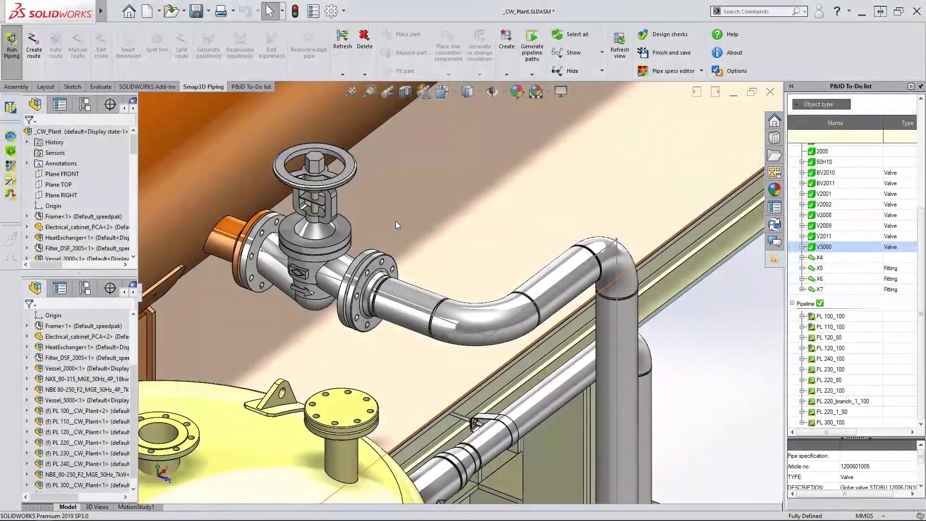
{"action": "scroll", "coordinate": [404, 218], "scroll_direction": "down", "scroll_amount": 5}
{"action": "scroll", "coordinate": [456, 285], "scroll_direction": "down", "scroll_amount": 4}
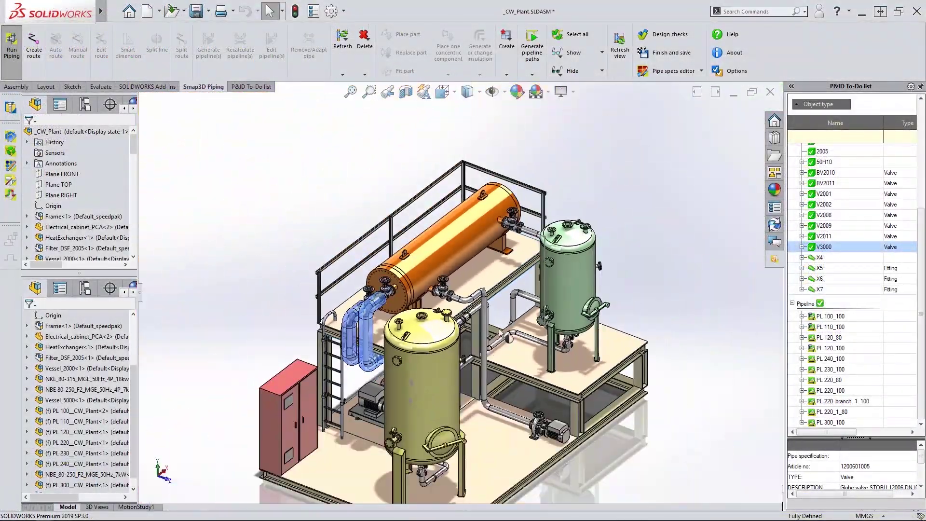
{"action": "middle_click_drag", "start_coordinate": [502, 309], "coordinate": [483, 311]}
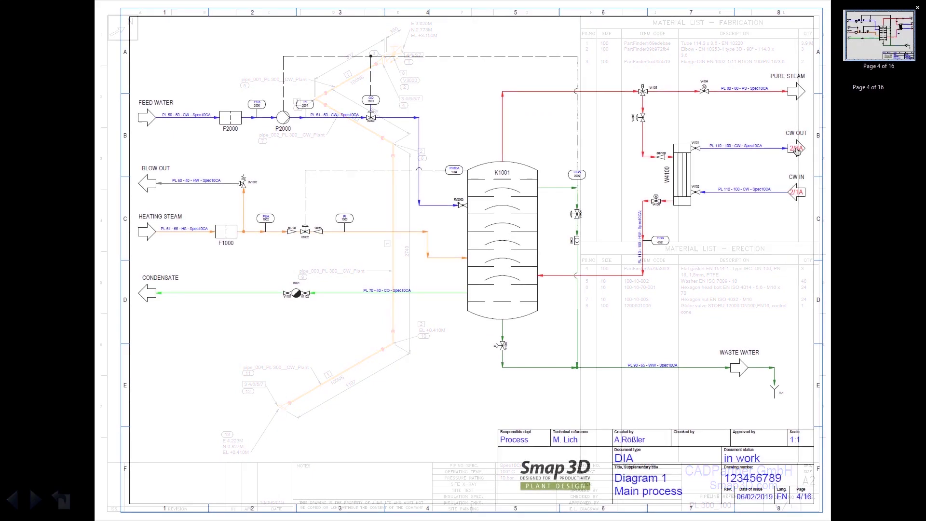
{"action": "scroll", "coordinate": [797, 152], "scroll_direction": "up", "scroll_amount": 5}
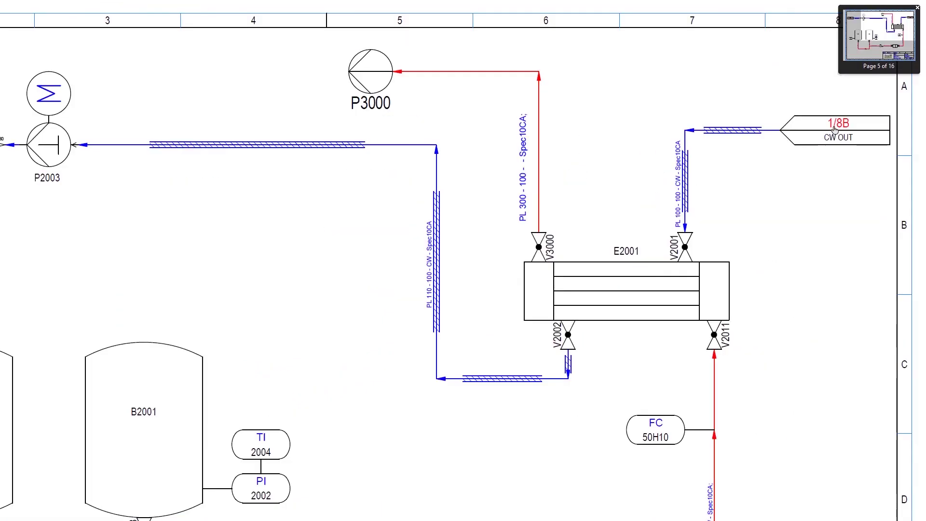